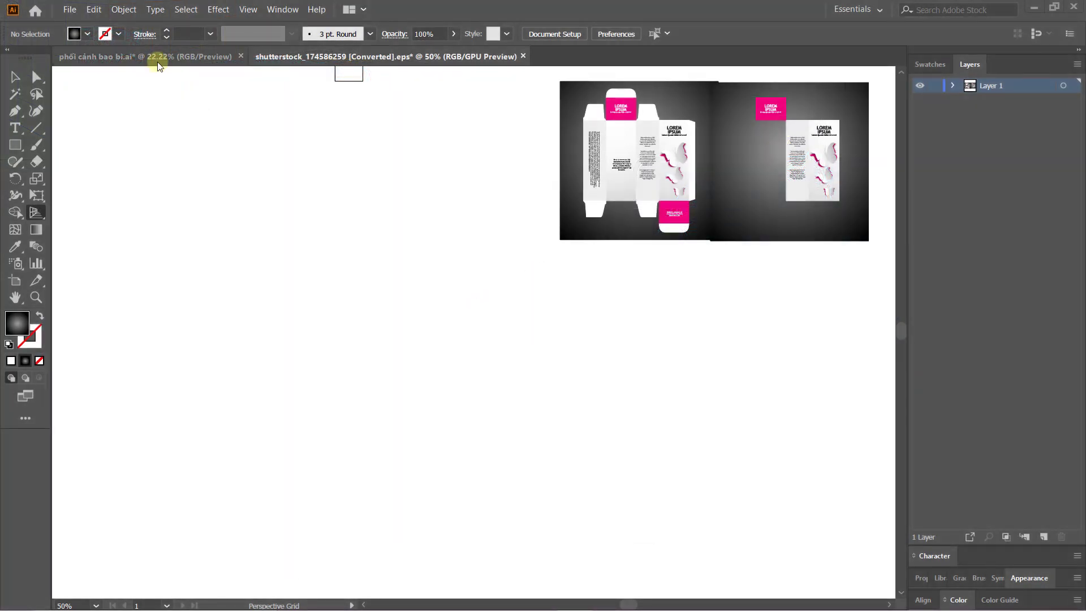
left_click(153, 57)
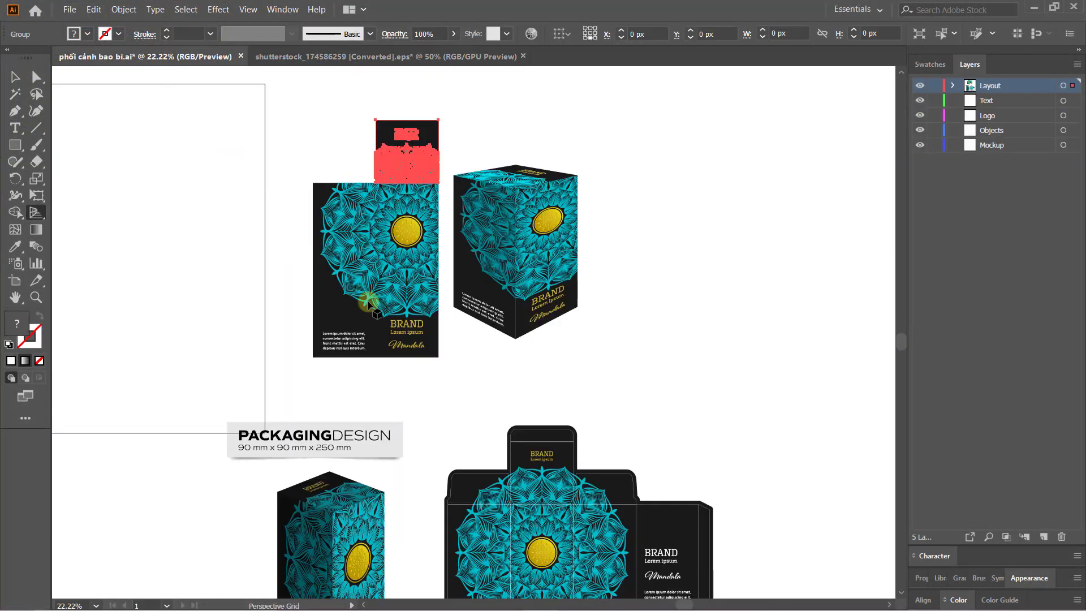
scroll(461, 364, "down", 5)
scroll(495, 356, "left", 3)
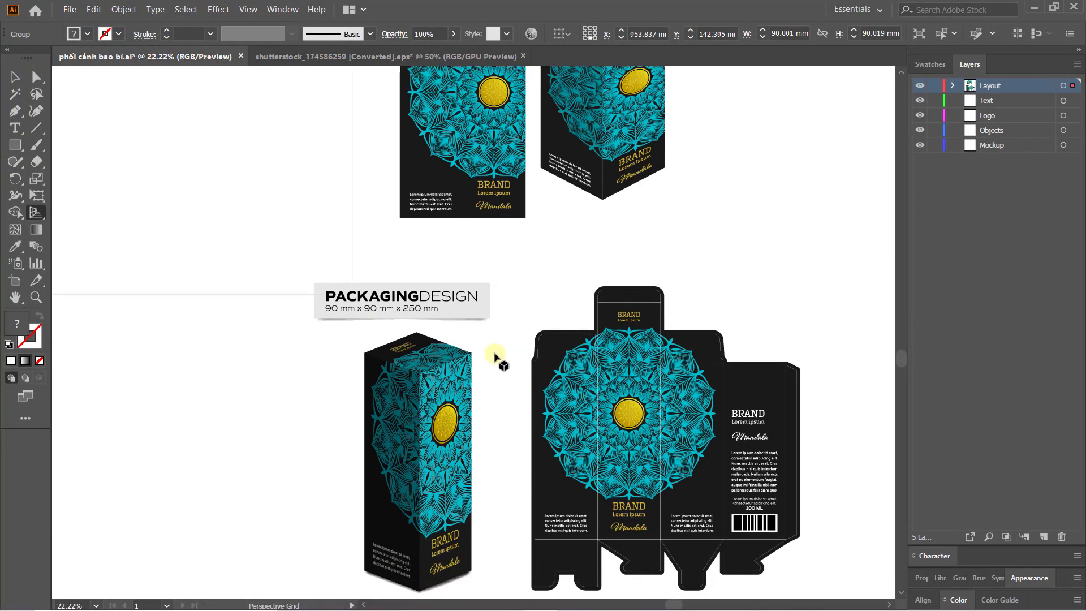
key("v")
scroll(552, 430, "down", 3)
scroll(497, 350, "left", 2)
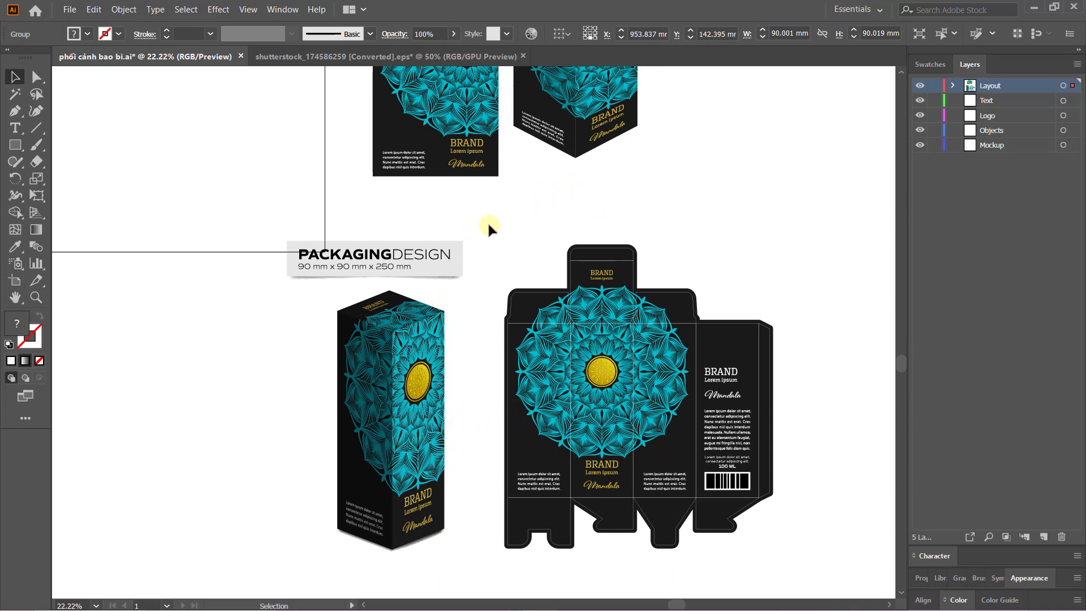
left_click(506, 228)
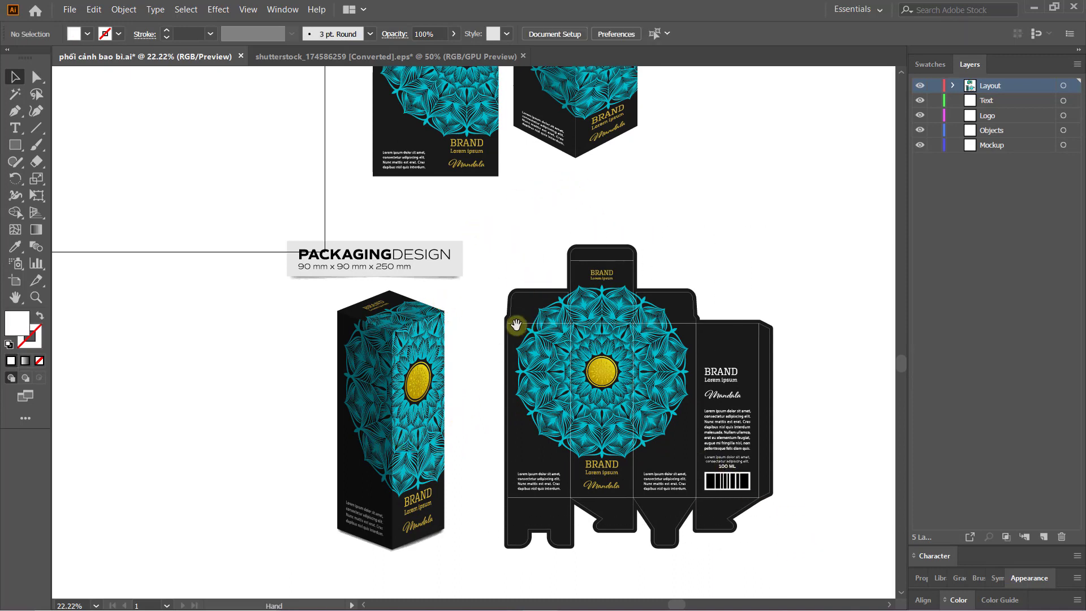
left_click_drag(517, 322, 703, 345)
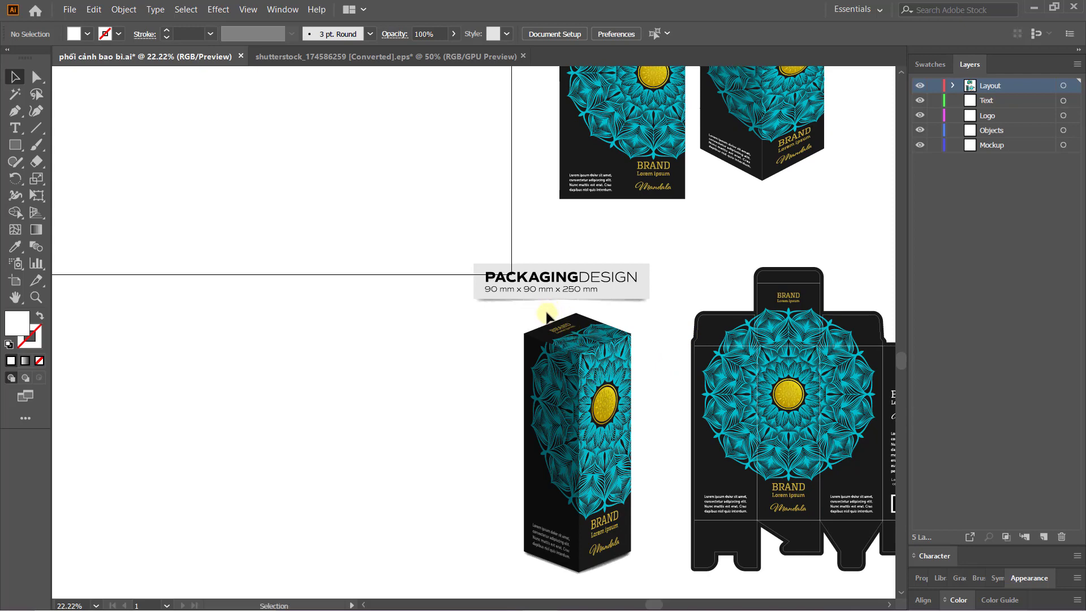
left_click_drag(653, 389, 589, 368)
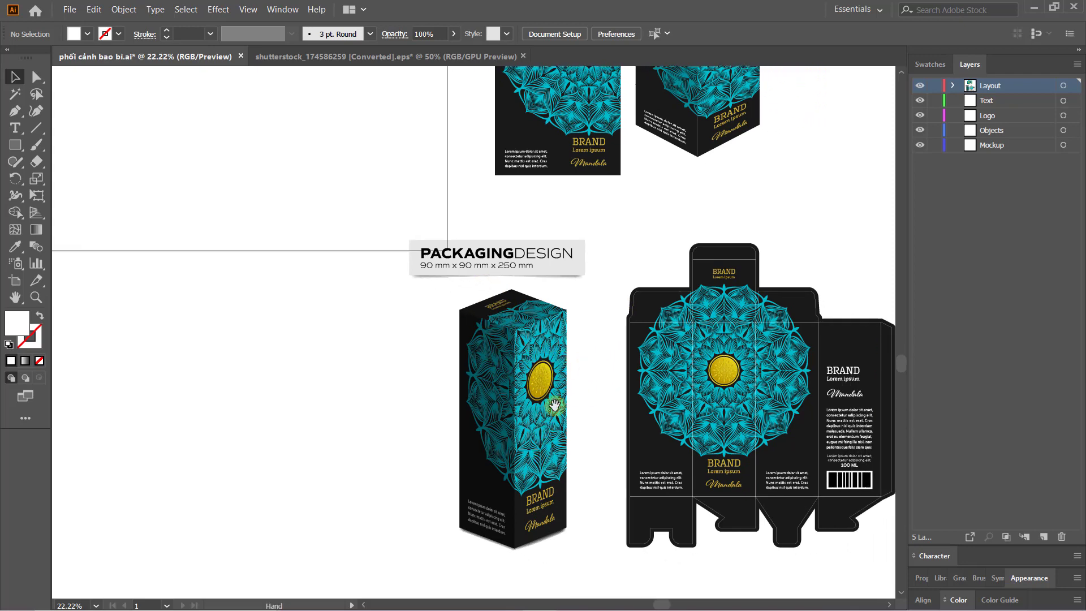
left_click_drag(553, 405, 443, 388)
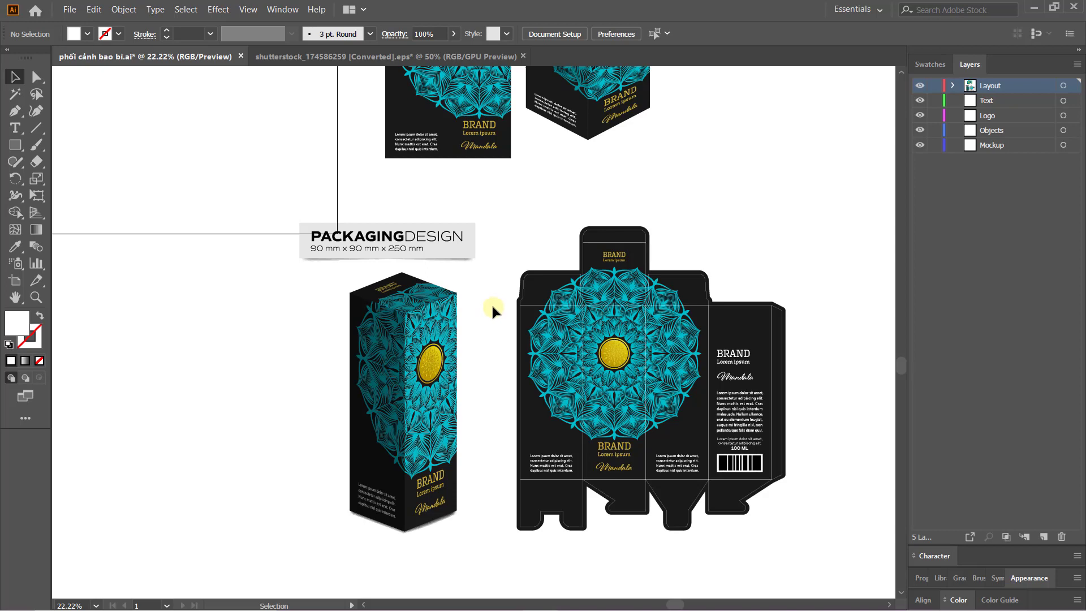
left_click_drag(491, 303, 507, 288)
mouse_move(612, 363)
left_mouse_down()
mouse_move(573, 388)
mouse_move(572, 414)
left_mouse_up()
mouse_move(571, 338)
left_mouse_down()
mouse_move(554, 387)
mouse_move(613, 362)
left_mouse_up()
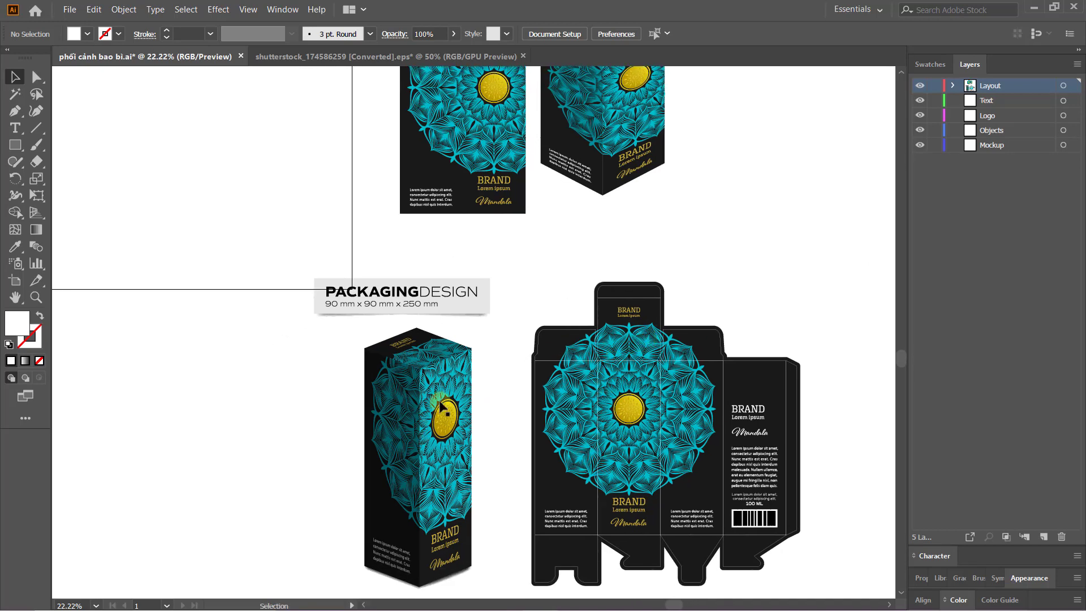
left_click_drag(464, 351, 439, 416)
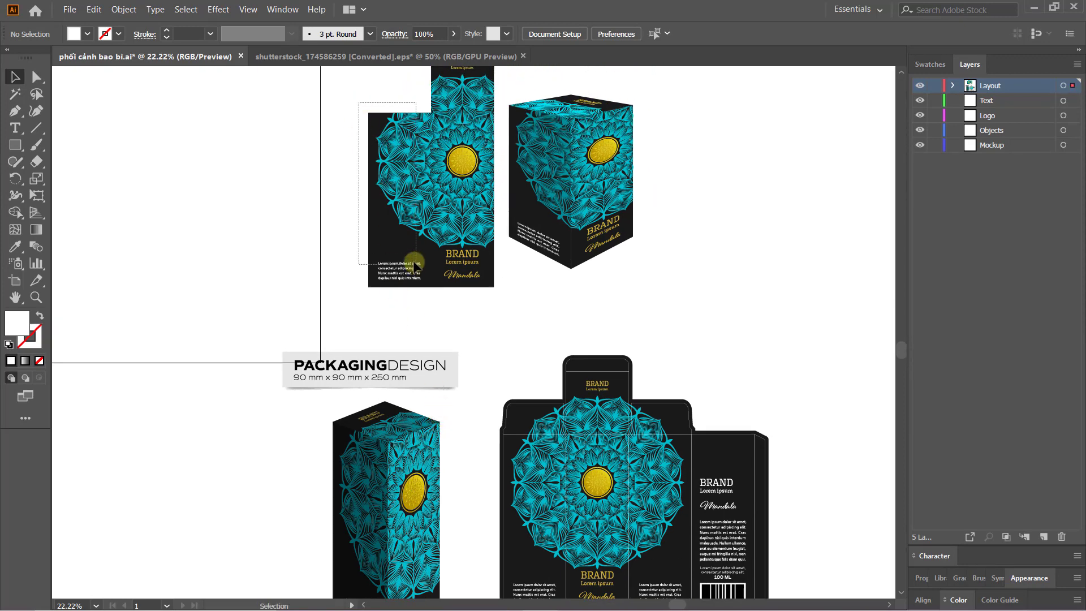
left_click(412, 215)
right_click(411, 215)
left_click(620, 298)
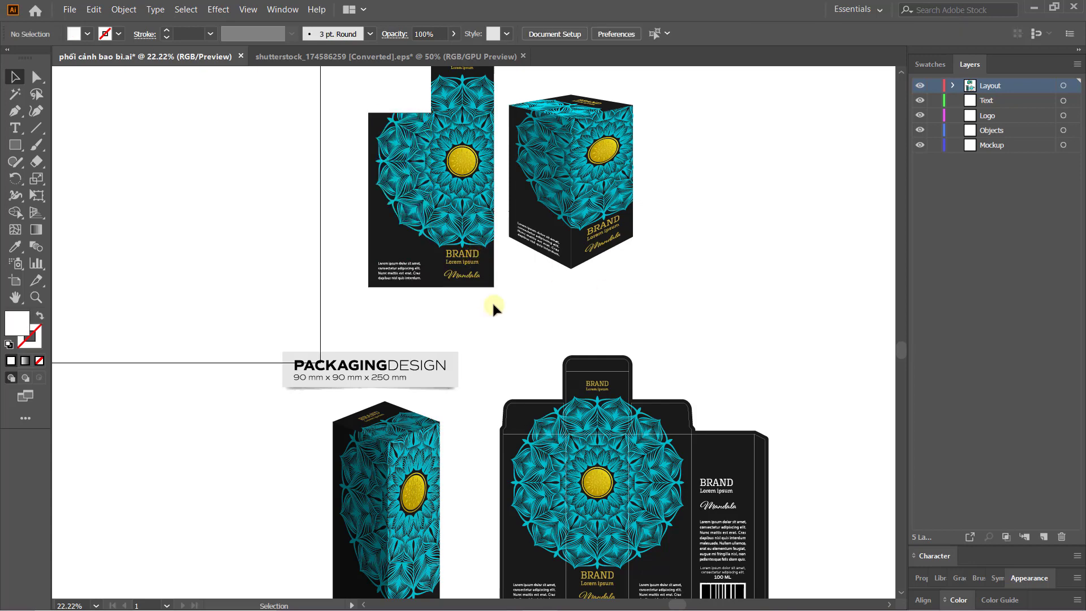
left_click(467, 266)
right_click(468, 266)
left_click(667, 298)
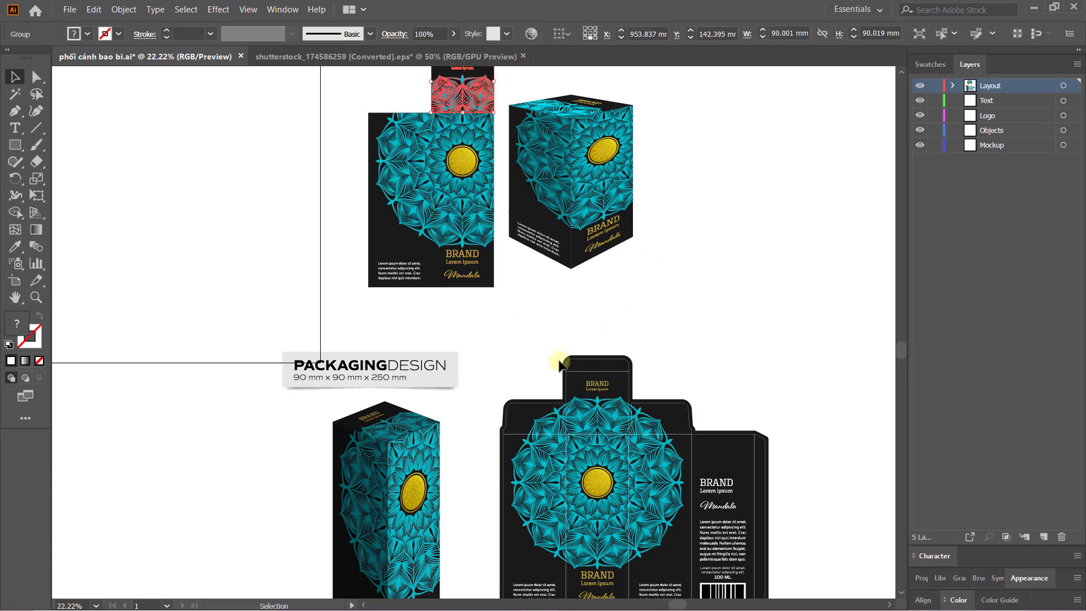
left_click_drag(451, 320, 496, 318)
left_click(437, 235)
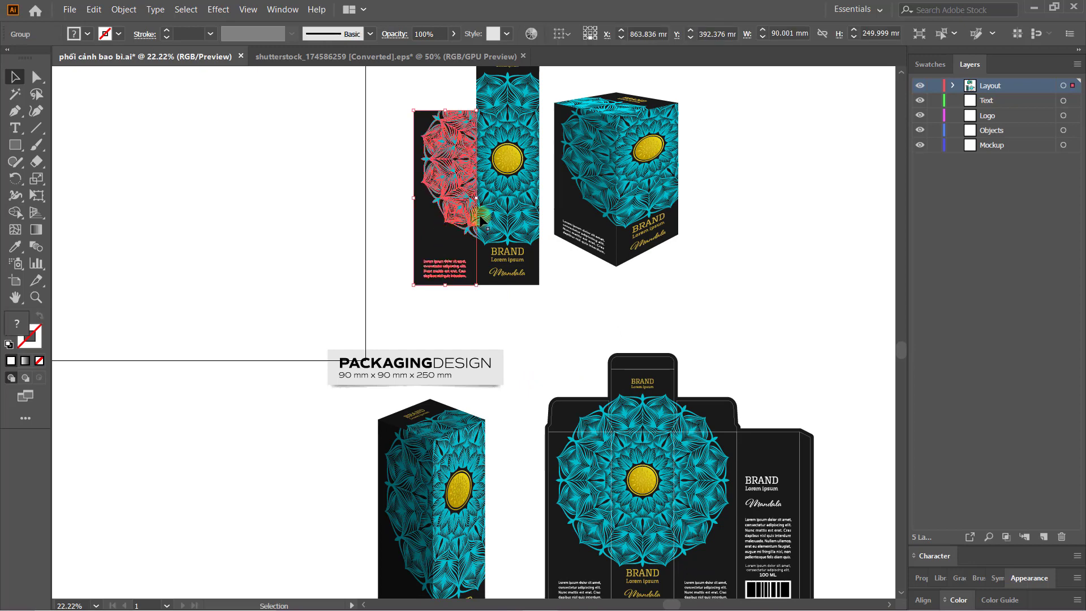
left_click(505, 195)
left_click(508, 91)
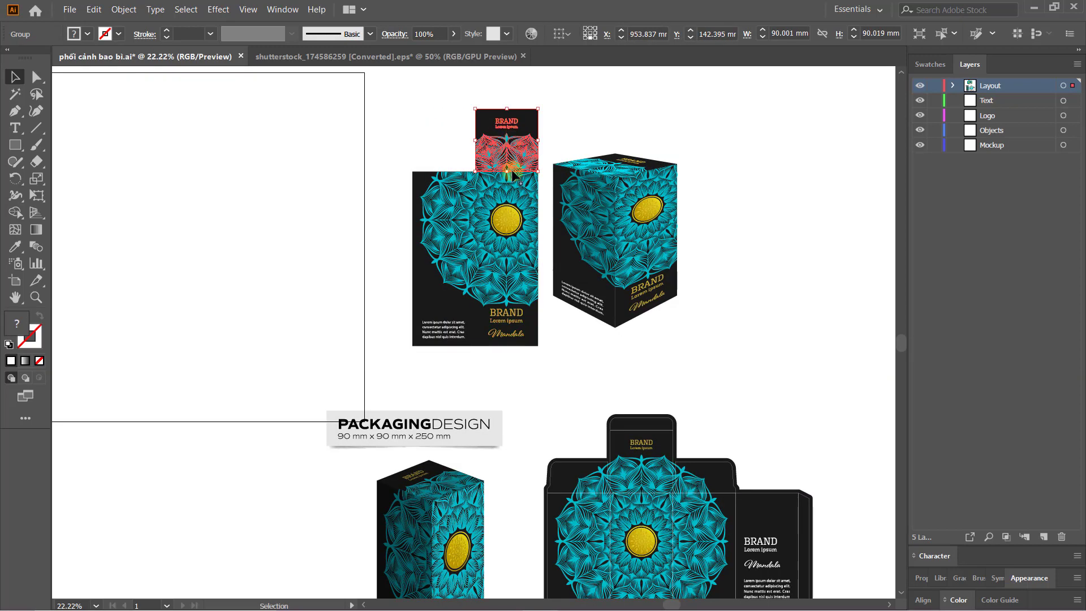
scroll(478, 342, "up", 2)
left_click_drag(501, 378, 576, 170)
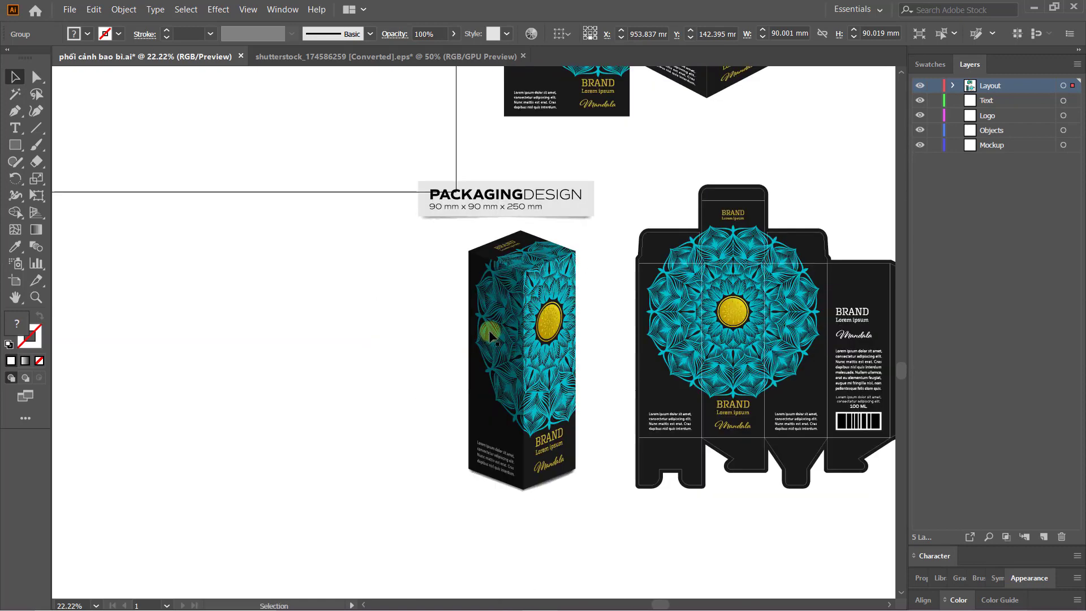
scroll(544, 306, "right", 5)
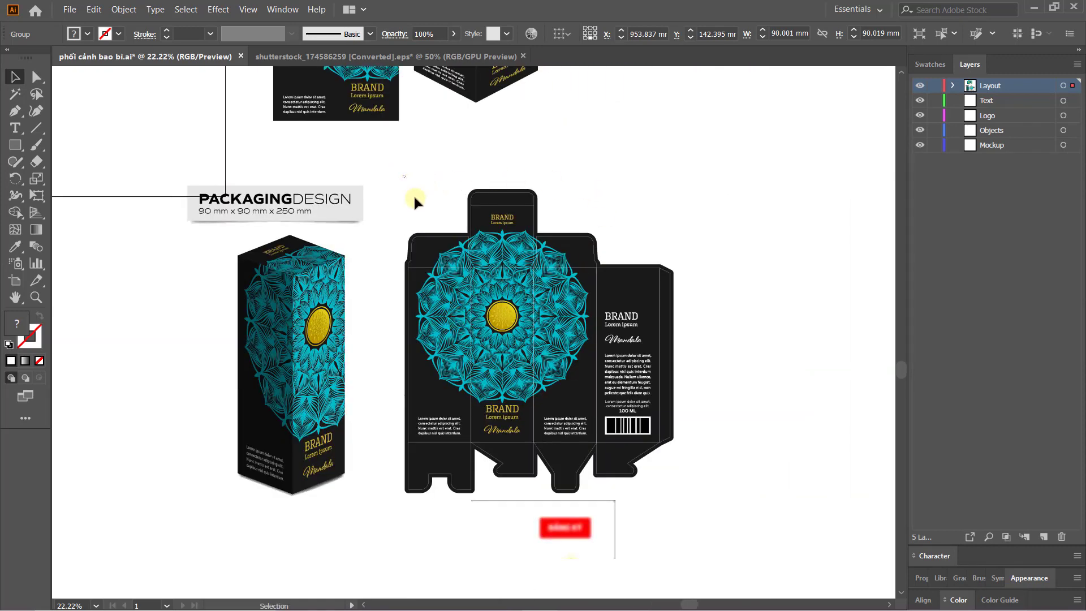
left_click_drag(402, 174, 722, 530)
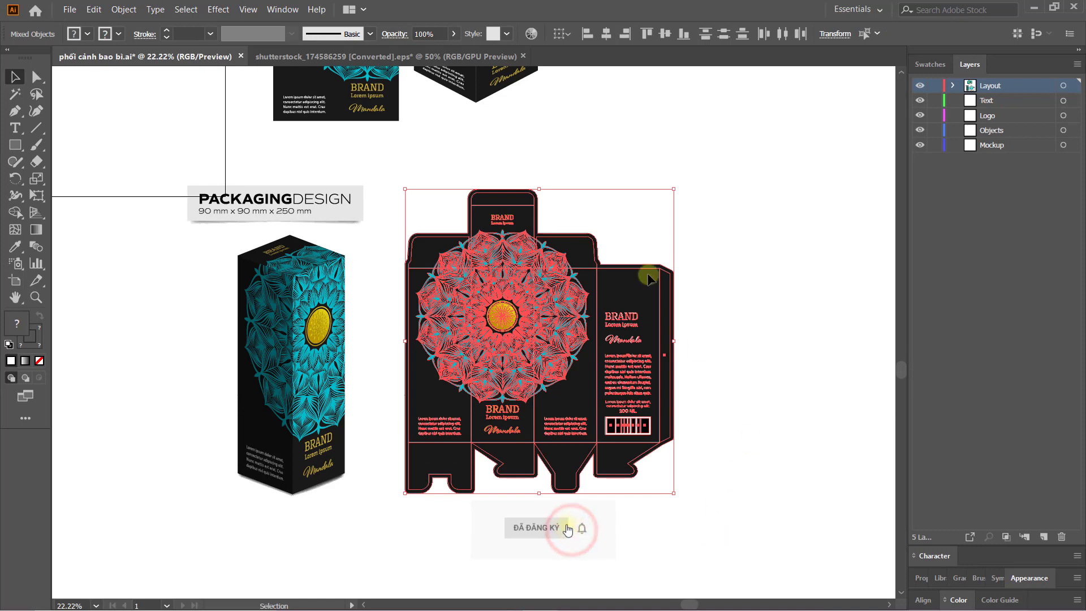
key("ctrl+shift+a")
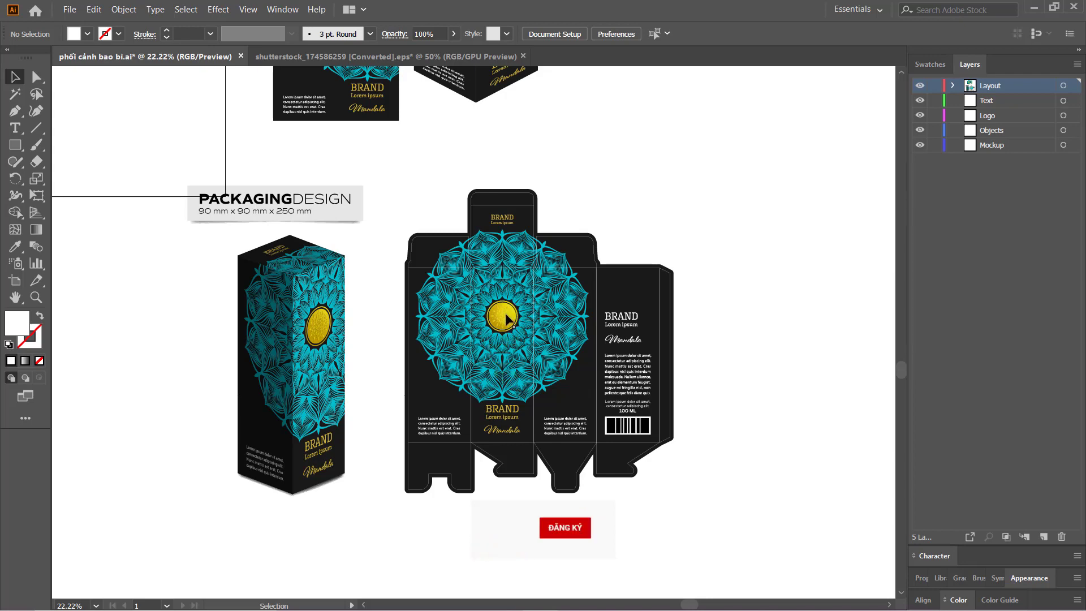
left_click_drag(389, 167, 718, 503)
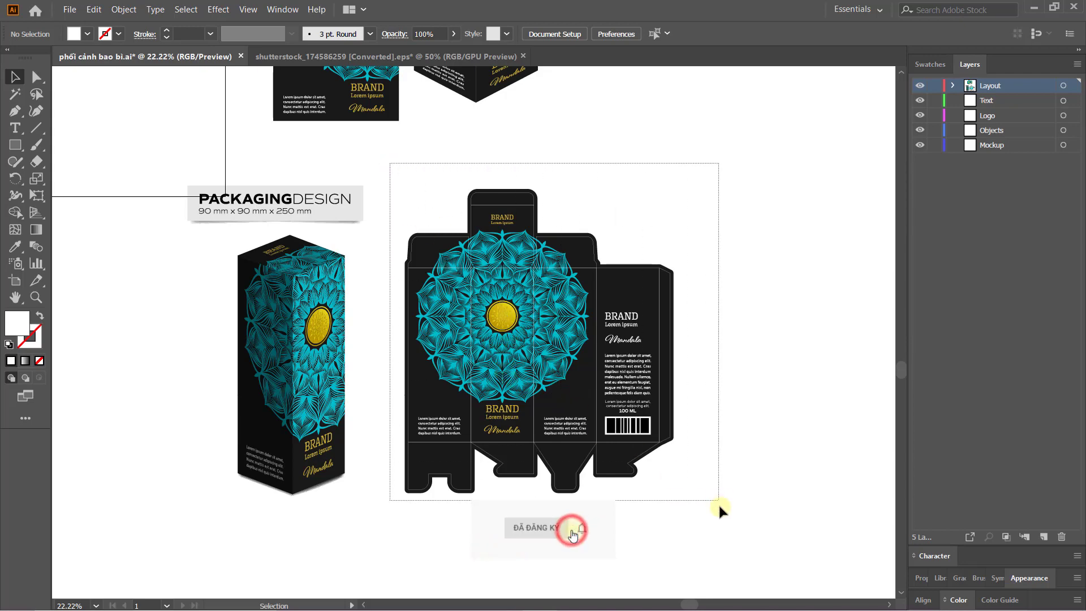
left_click_drag(232, 305, 661, 461)
key("ctrl+minus")
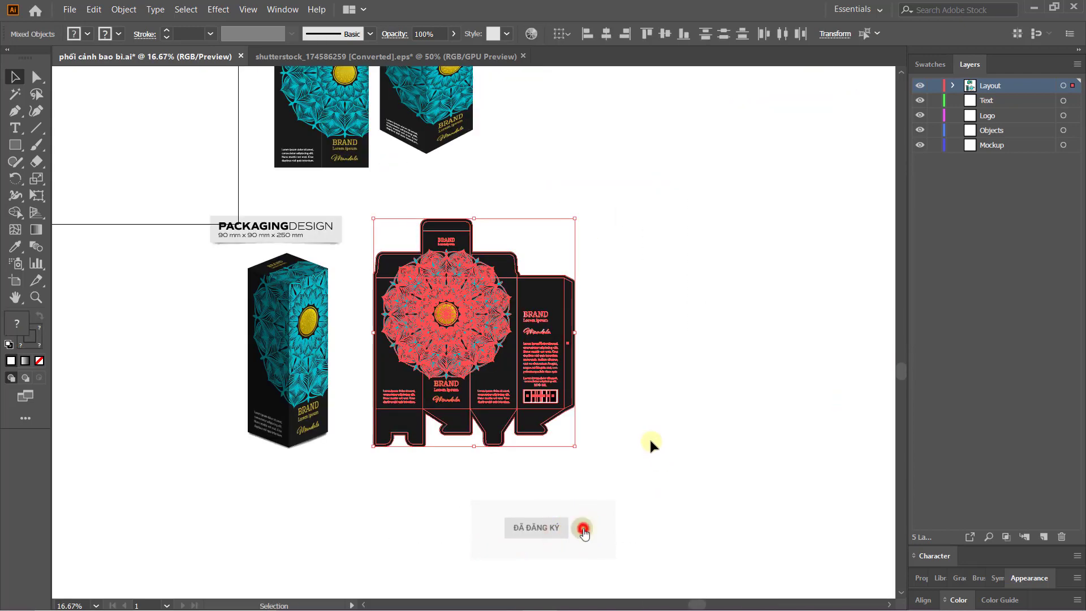
left_click_drag(520, 272, 625, 296)
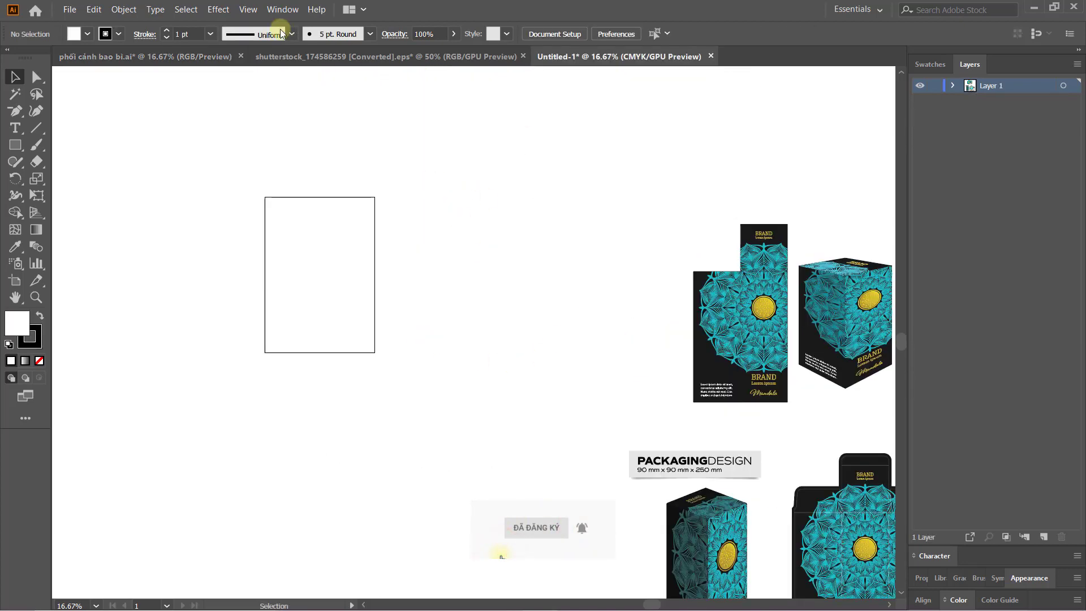
Show the two-point perspective grid and move the artboard off to the upper left
left_click(37, 215)
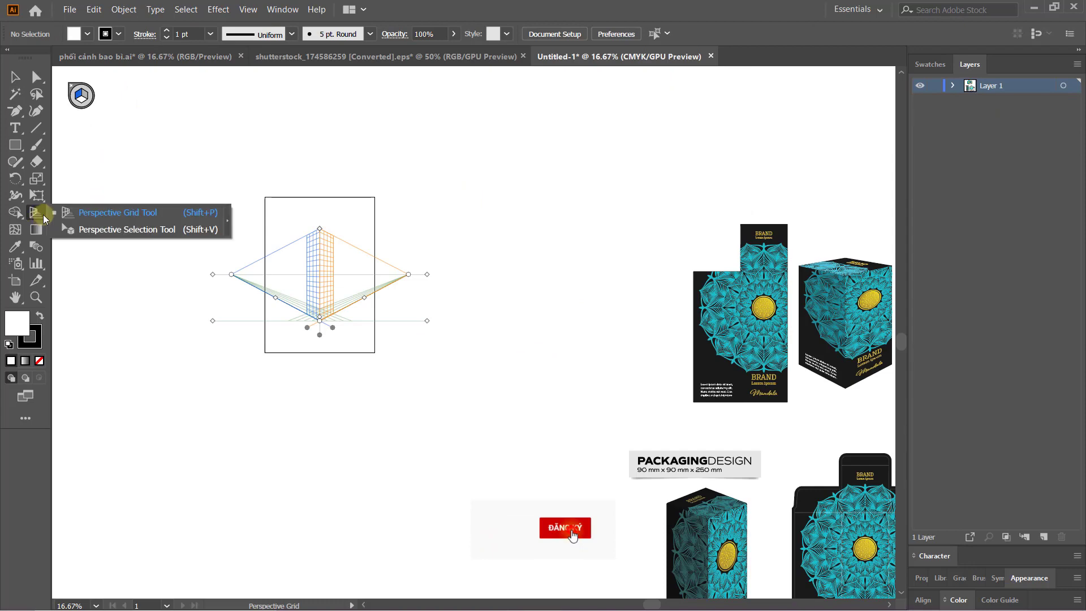
key("shift+o")
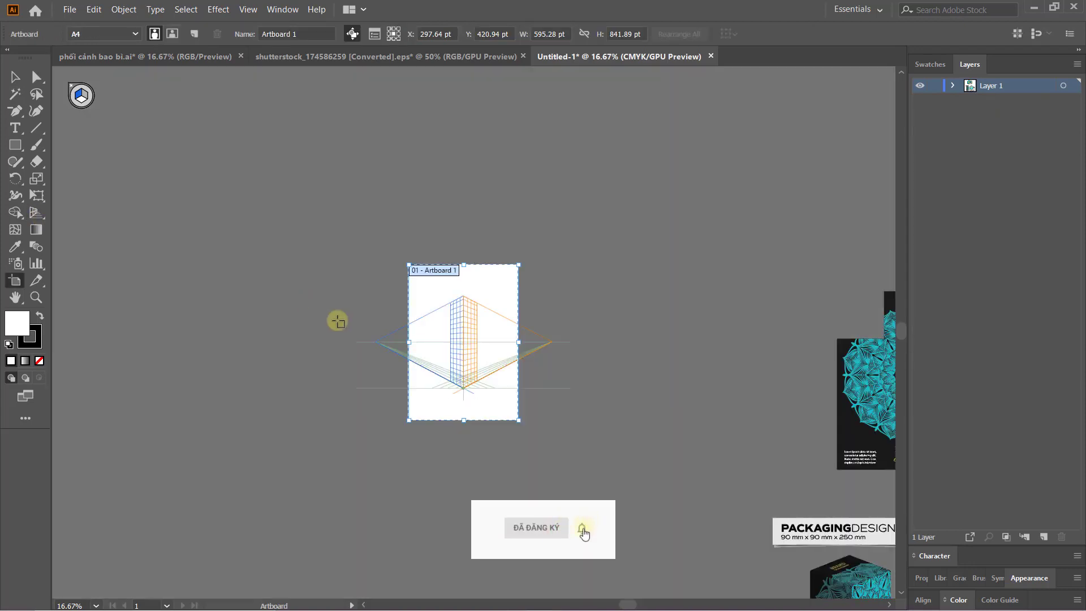
left_click_drag(417, 279, 164, 170)
key("Escape")
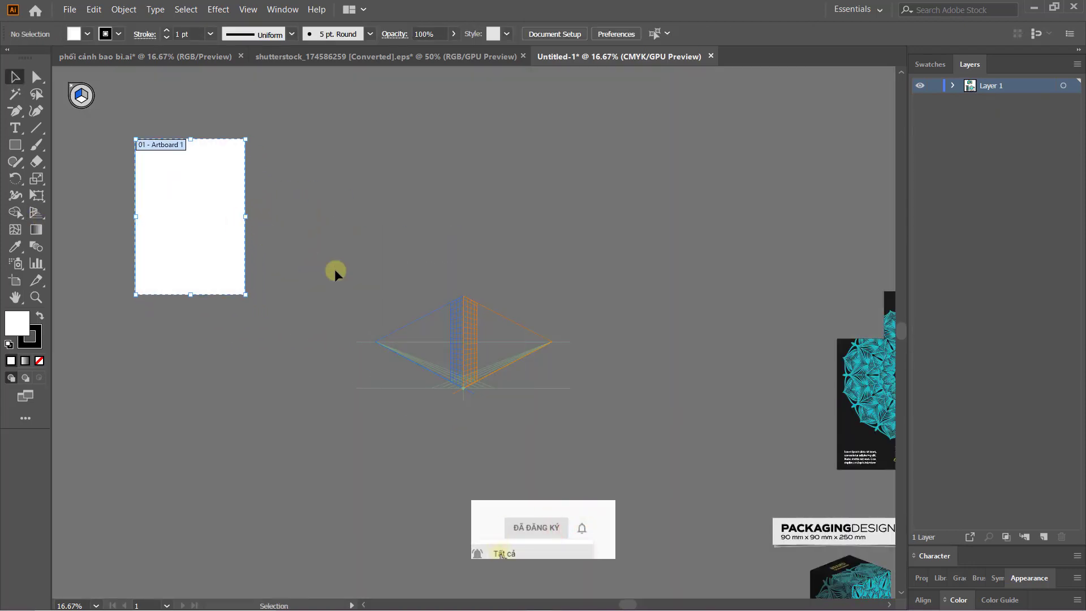
scroll(461, 360, "up", 3)
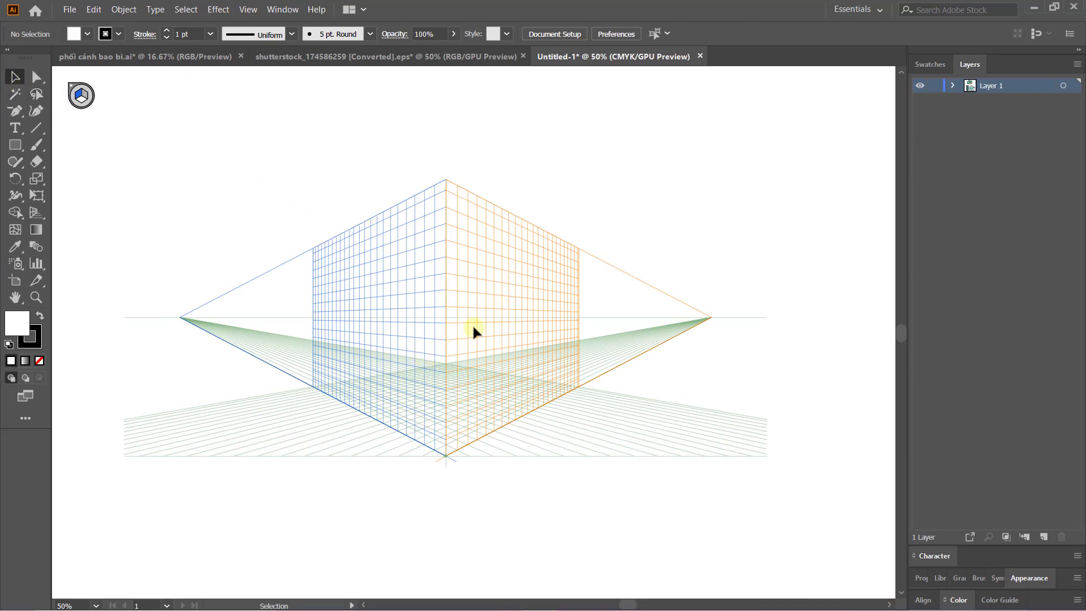
Widen the grid cell spacing and lower the grid's vertical planes to the horizon line
left_click(351, 419)
left_click(36, 212)
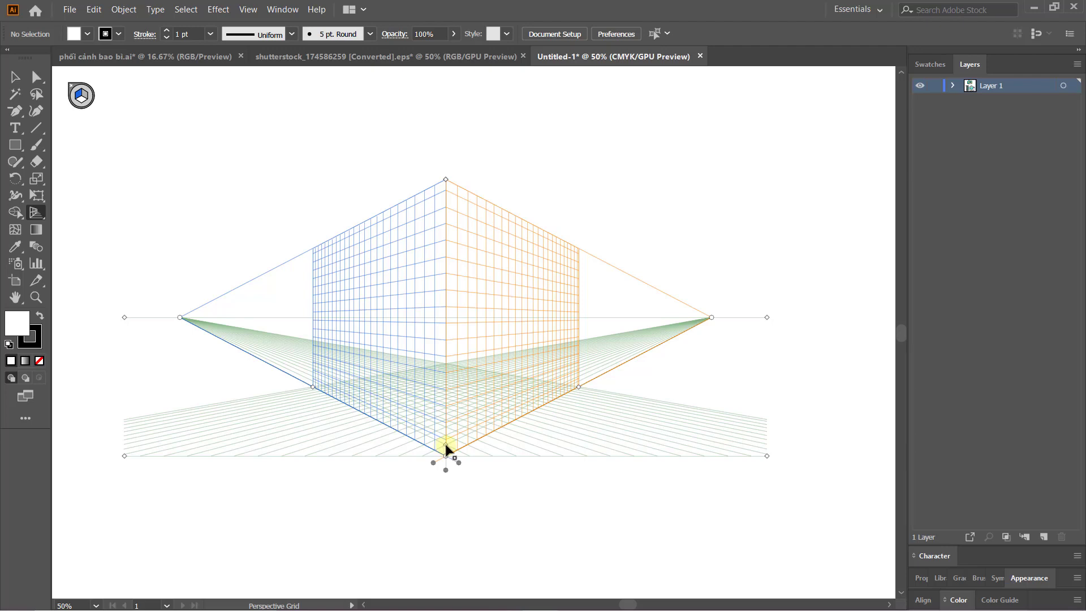
left_click_drag(446, 451, 446, 426)
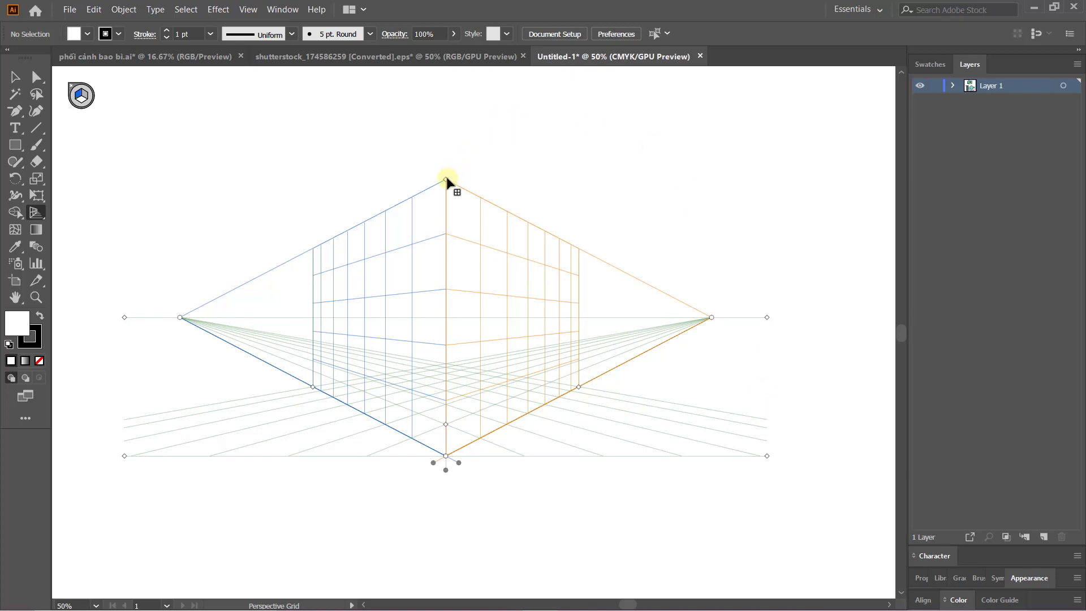
left_click_drag(446, 180, 446, 323)
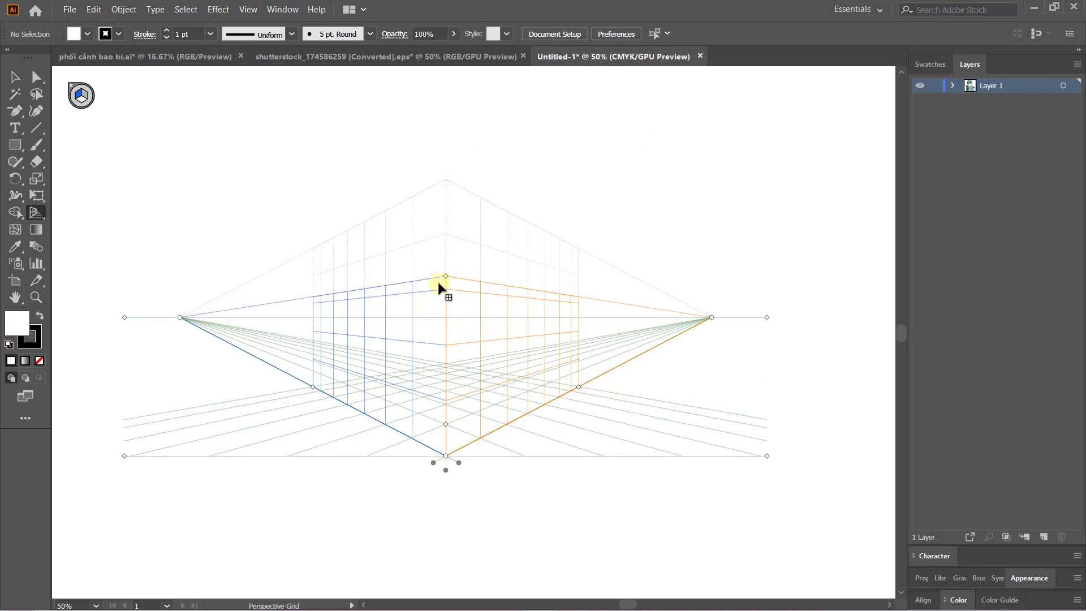
key("ctrl+z")
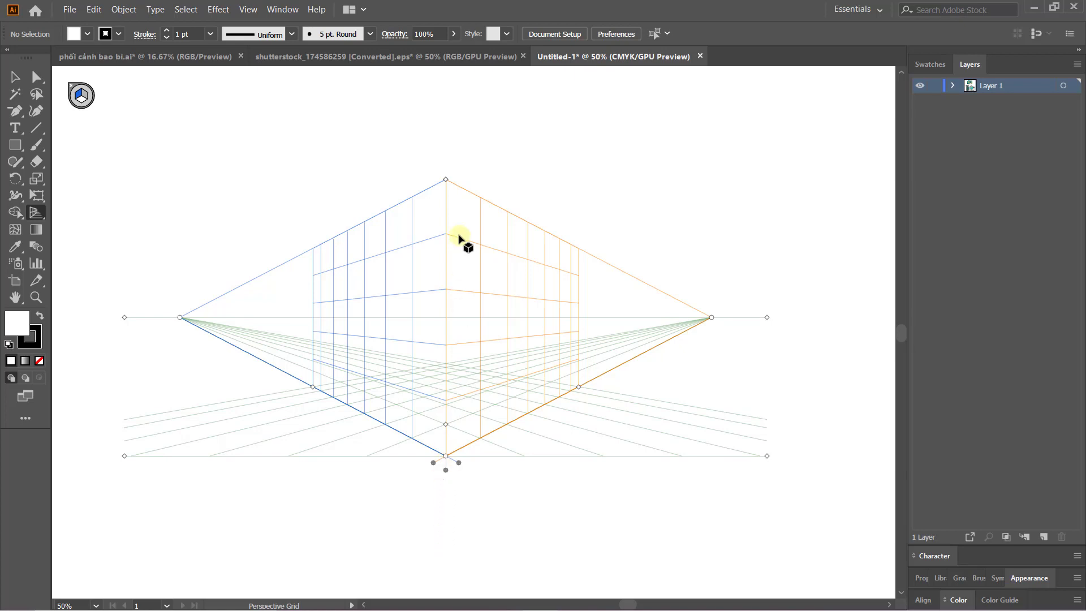
left_click_drag(445, 180, 445, 335)
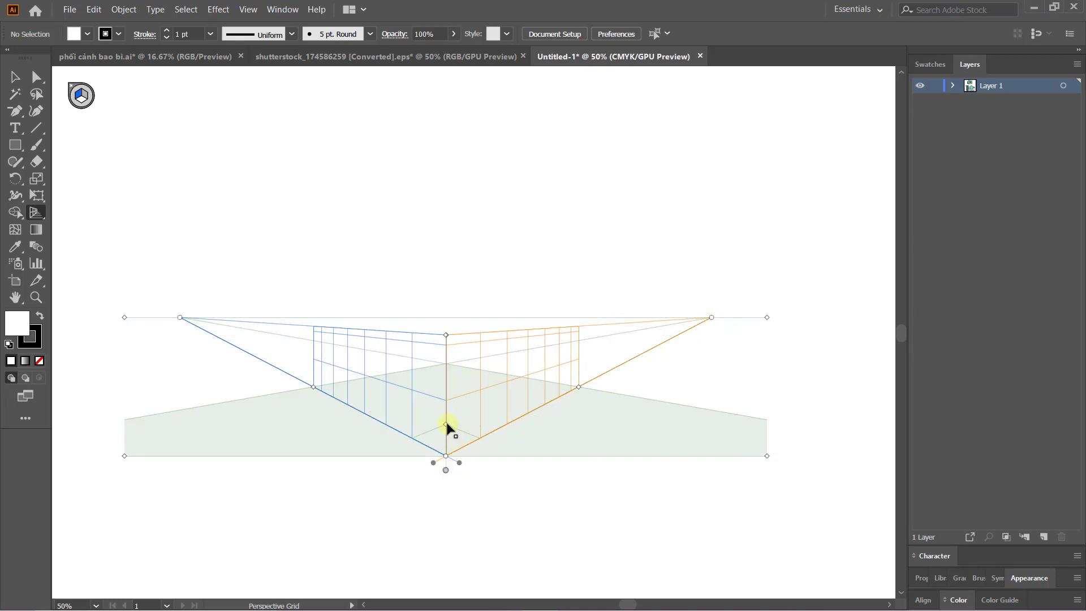
Make the perspective grid cells much smaller and denser
left_click_drag(446, 428, 443, 445)
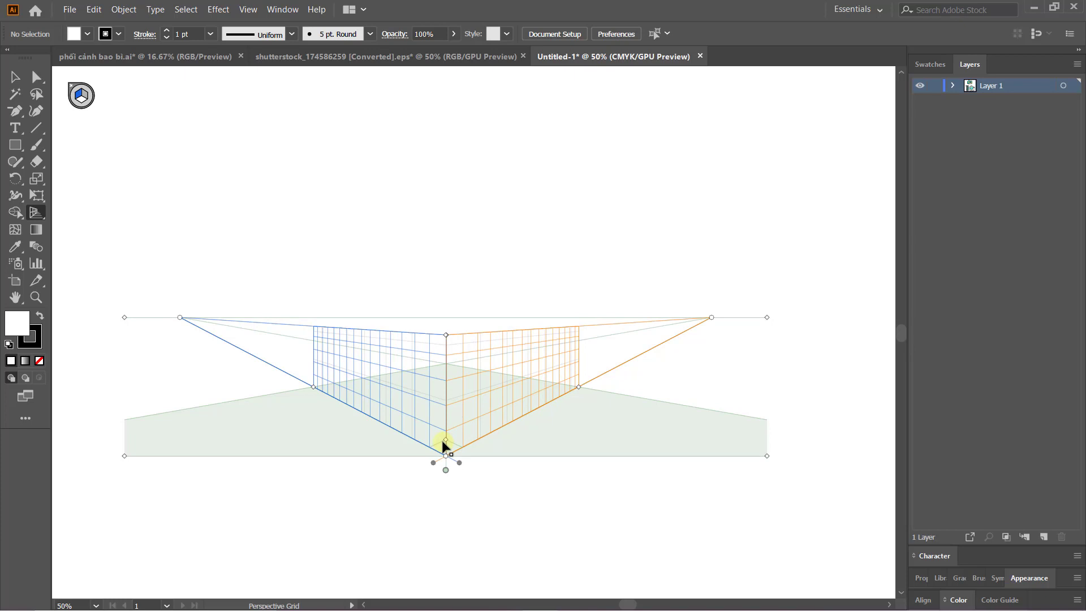
key("ctrl+minus")
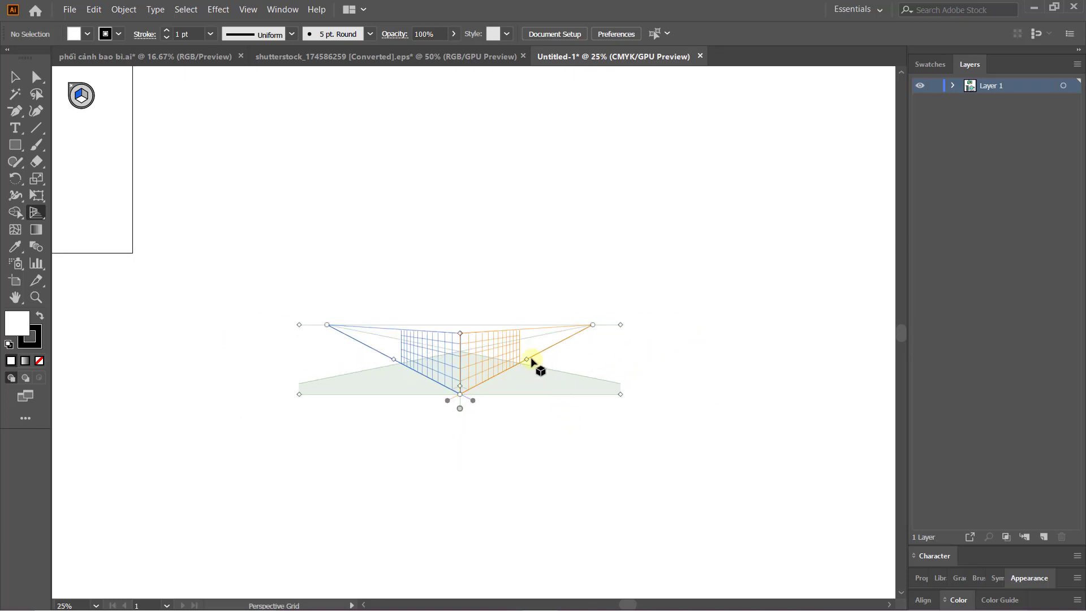
left_click_drag(526, 322, 411, 320)
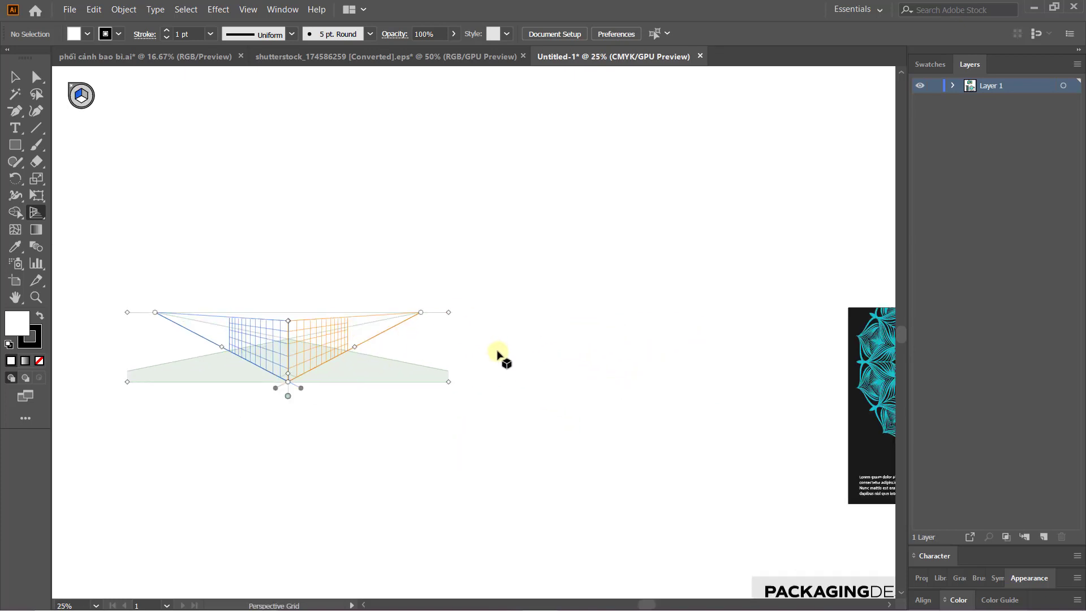
key("minus")
Move the flat mandala box piece left to sit above the grid
key("ctrl+minus")
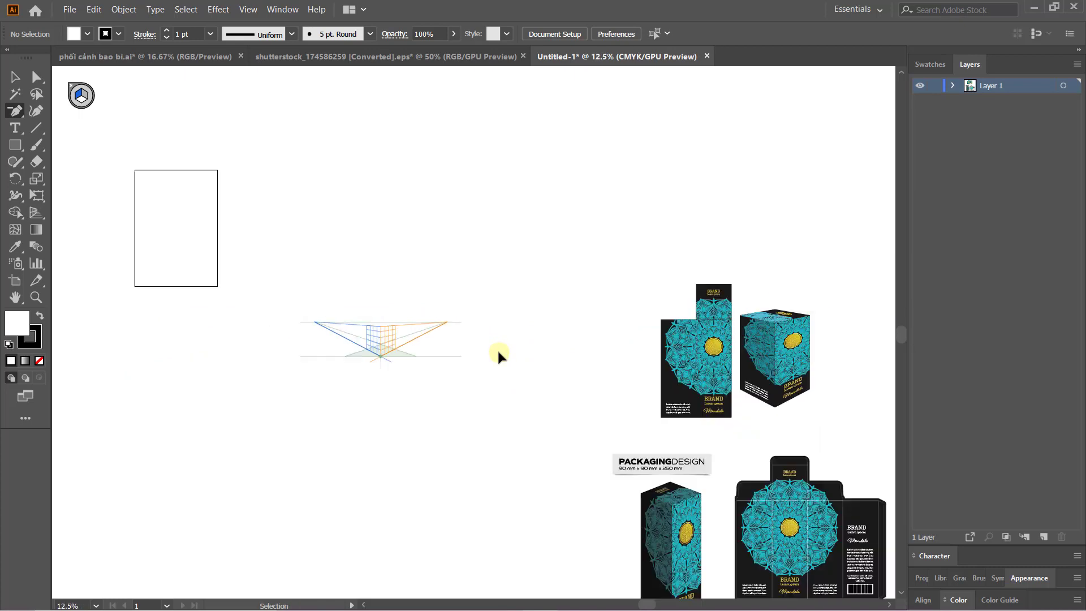
key("v")
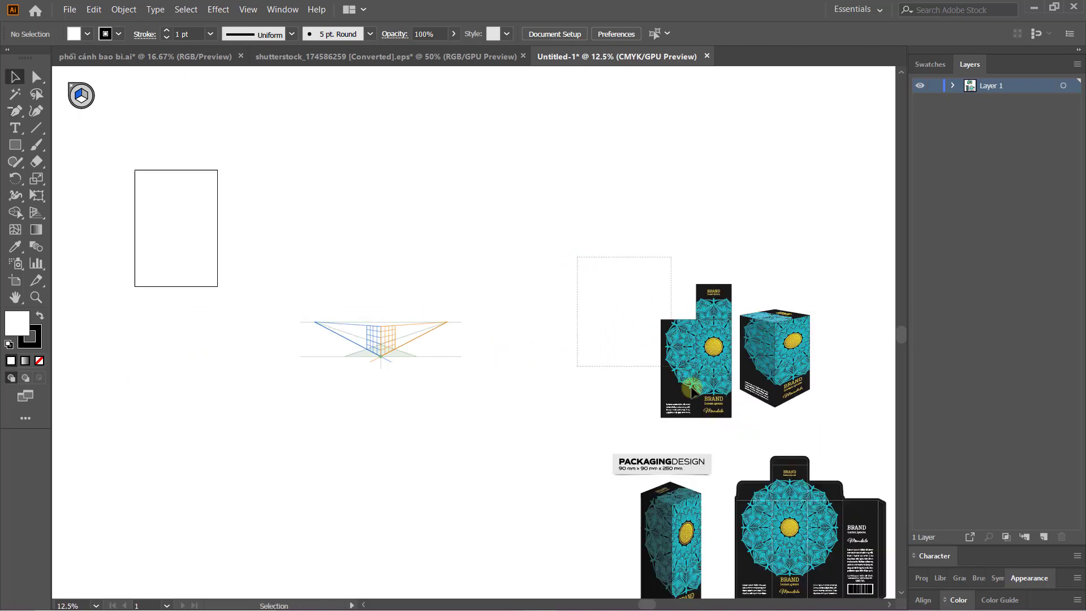
left_click_drag(572, 253, 733, 430)
mouse_move(691, 400)
left_mouse_down()
mouse_move(535, 349)
mouse_move(426, 163)
mouse_move(375, 259)
mouse_move(535, 490)
left_mouse_up()
Split the box into side panel, front panel and top cap; drag the side panel onto the left plane
left_click(498, 276)
key("z")
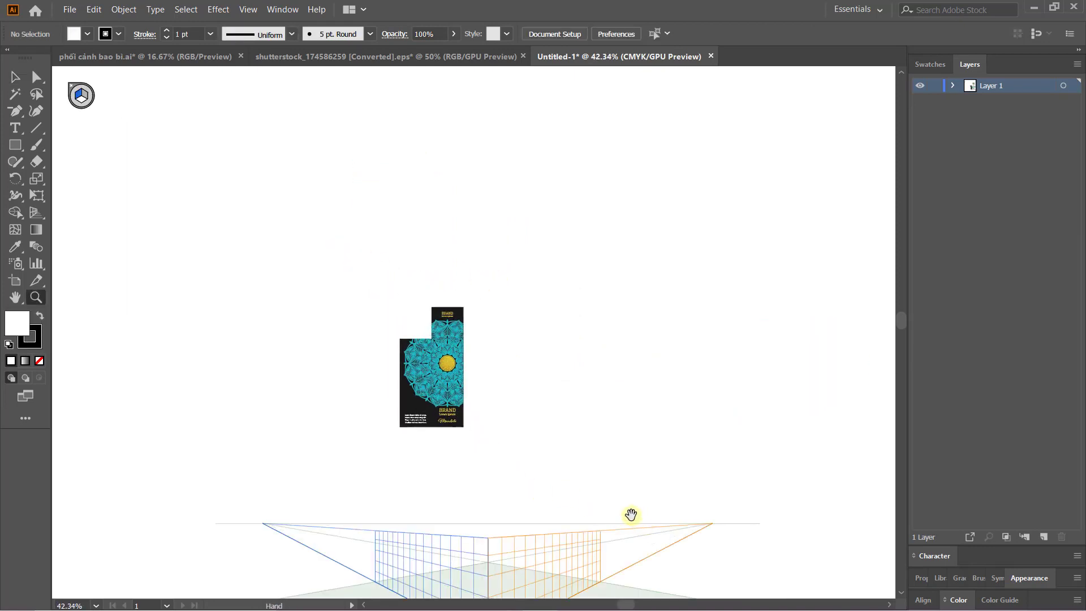
left_click_drag(631, 514, 608, 340)
key("v")
left_click_drag(396, 200, 349, 274)
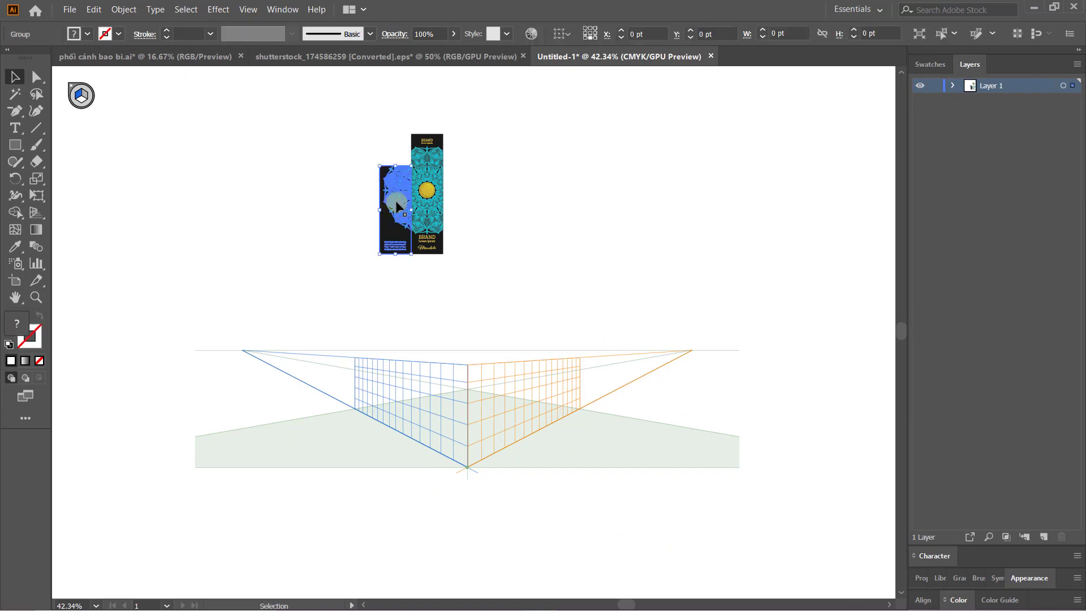
left_click_drag(434, 247, 437, 312)
mouse_move(439, 163)
left_mouse_down()
mouse_move(518, 218)
mouse_move(529, 241)
left_mouse_up()
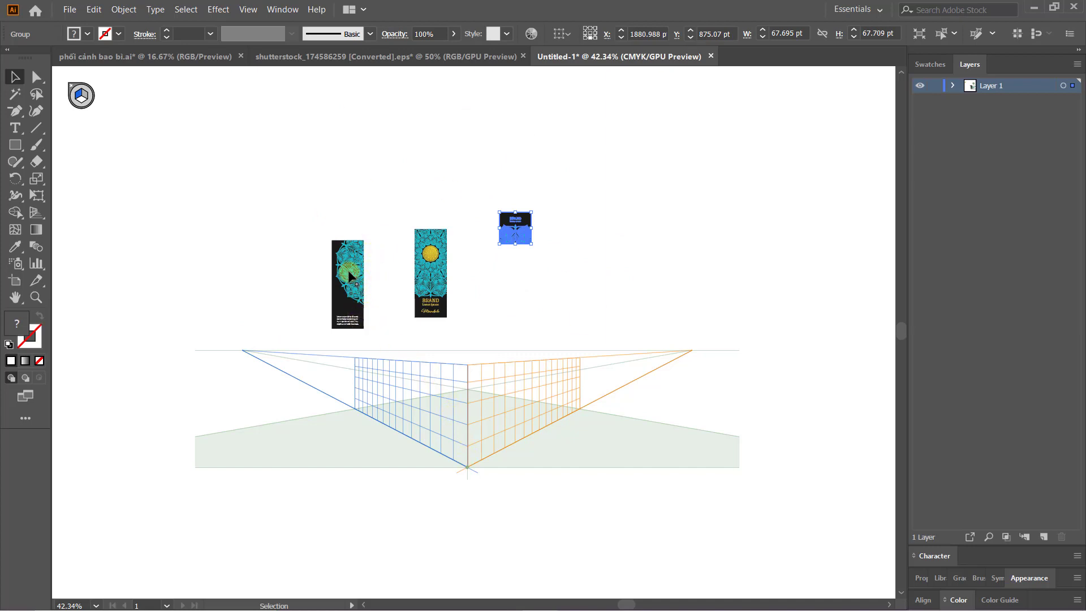
left_click_drag(365, 319, 464, 447)
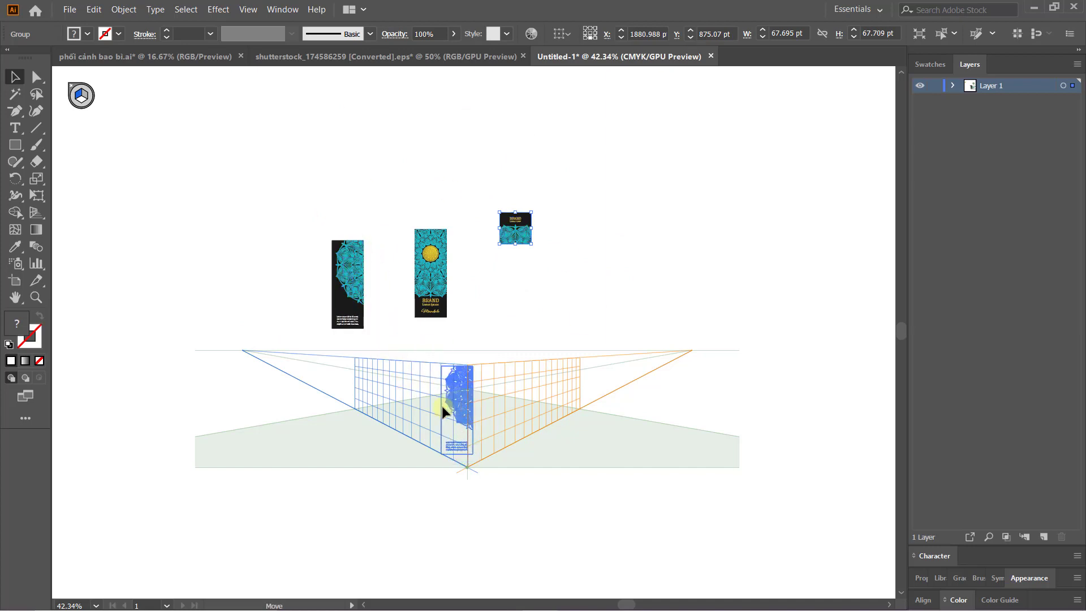
Undo the side panel placement and switch the active plane in the plane widget
key("ctrl+z")
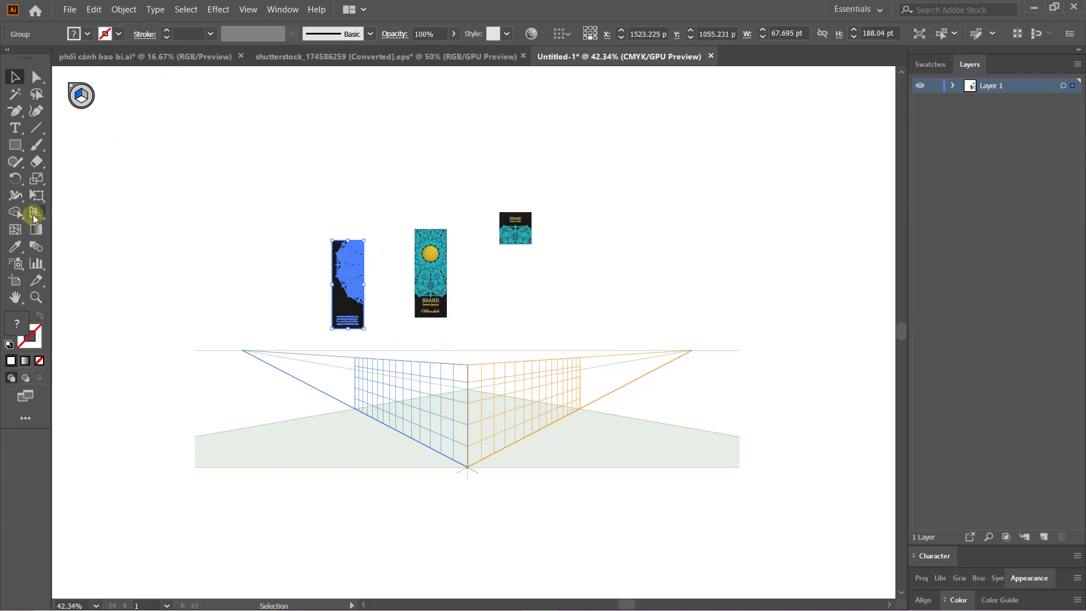
left_click(198, 217)
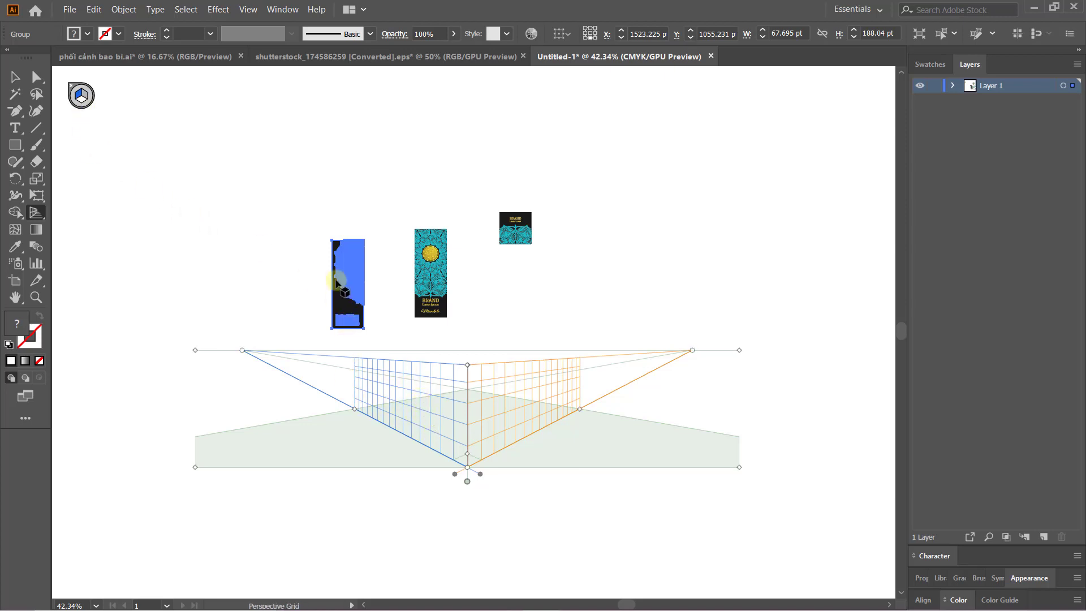
key("shift+v")
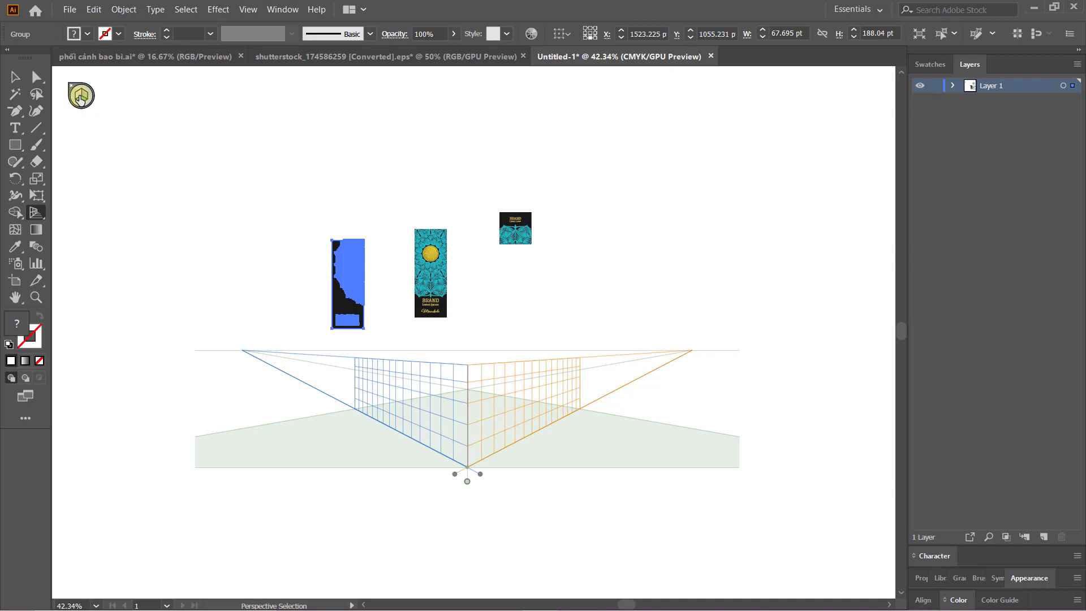
key("shift+p")
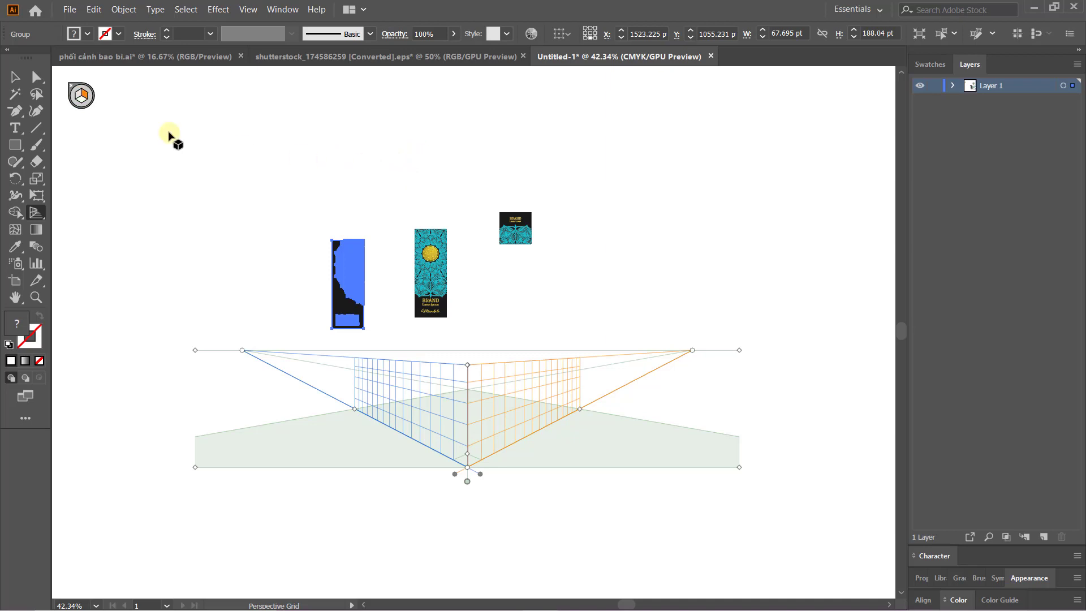
left_click(90, 95)
key("shift+p")
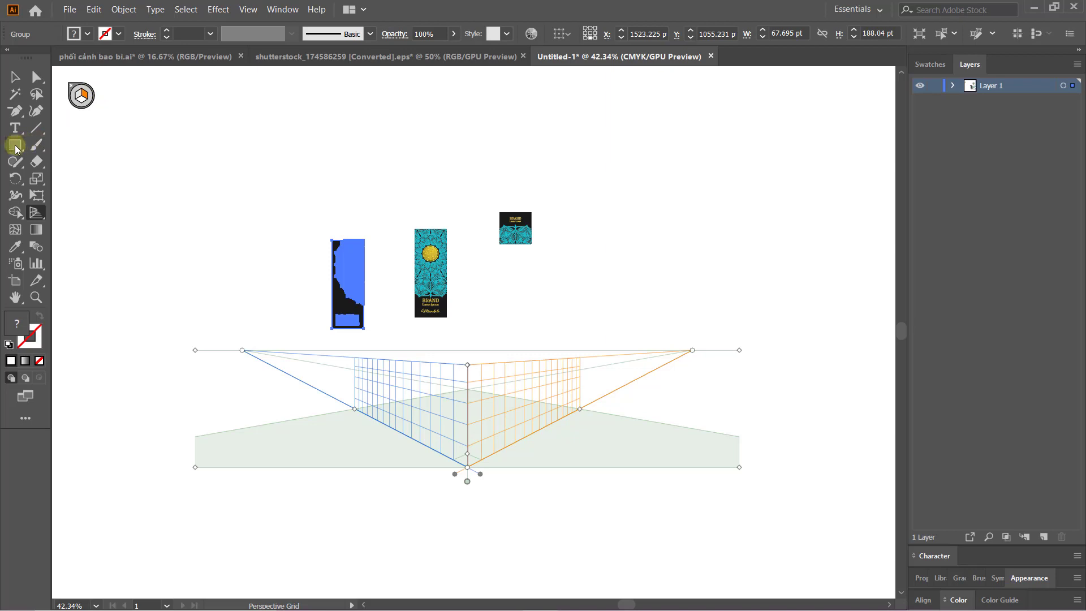
Draw two trial rectangles on the active perspective plane, then pan back to the mockups
left_click(16, 146)
mouse_move(144, 120)
left_mouse_down()
mouse_move(445, 171)
mouse_move(256, 249)
mouse_move(250, 232)
left_mouse_up()
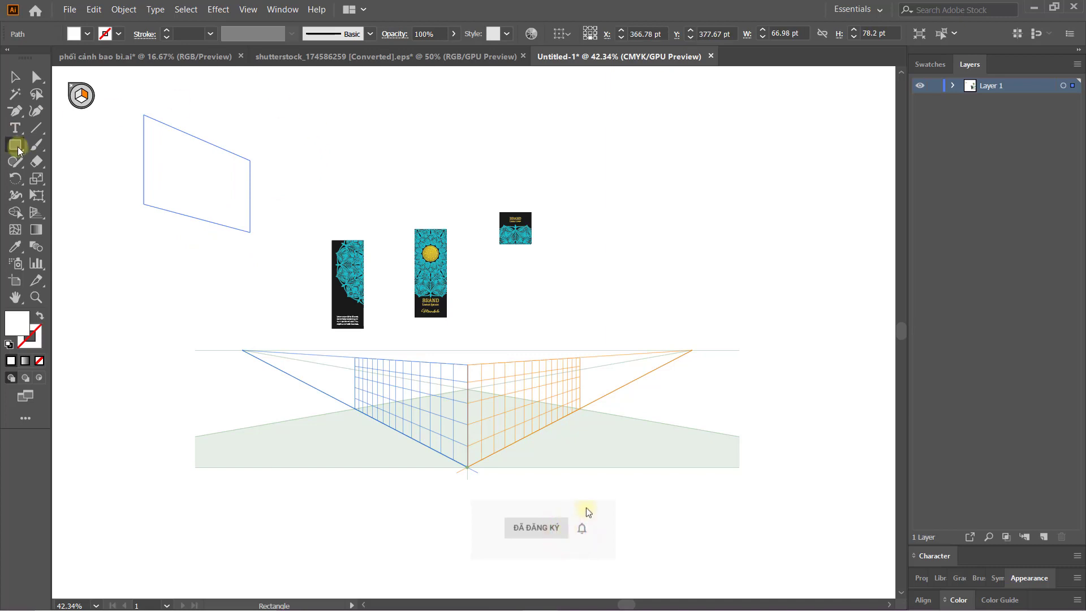
left_click_drag(263, 103, 379, 191)
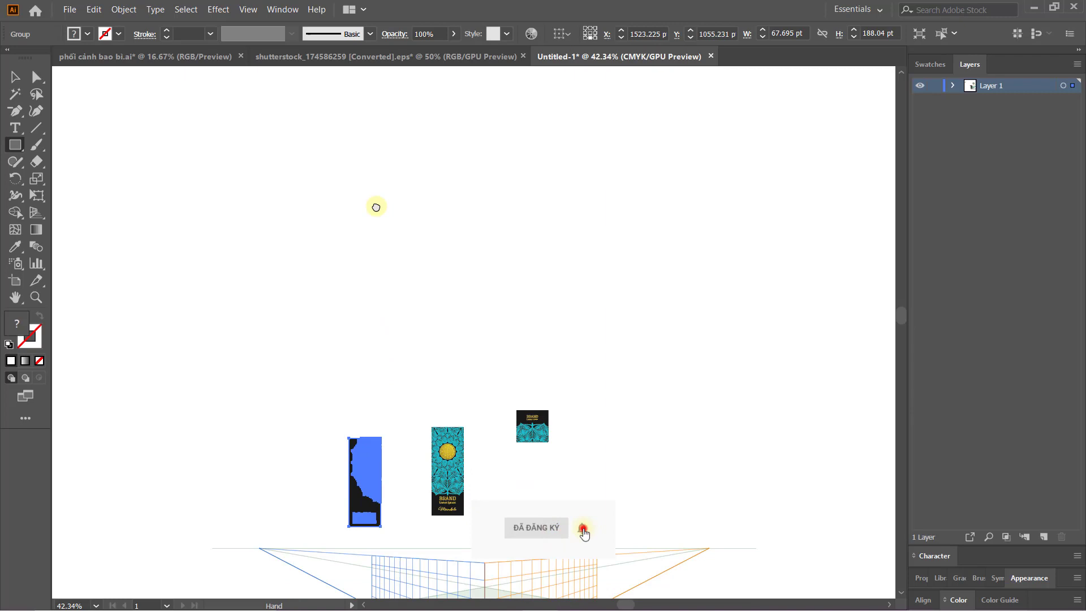
left_click_drag(376, 207, 309, 26)
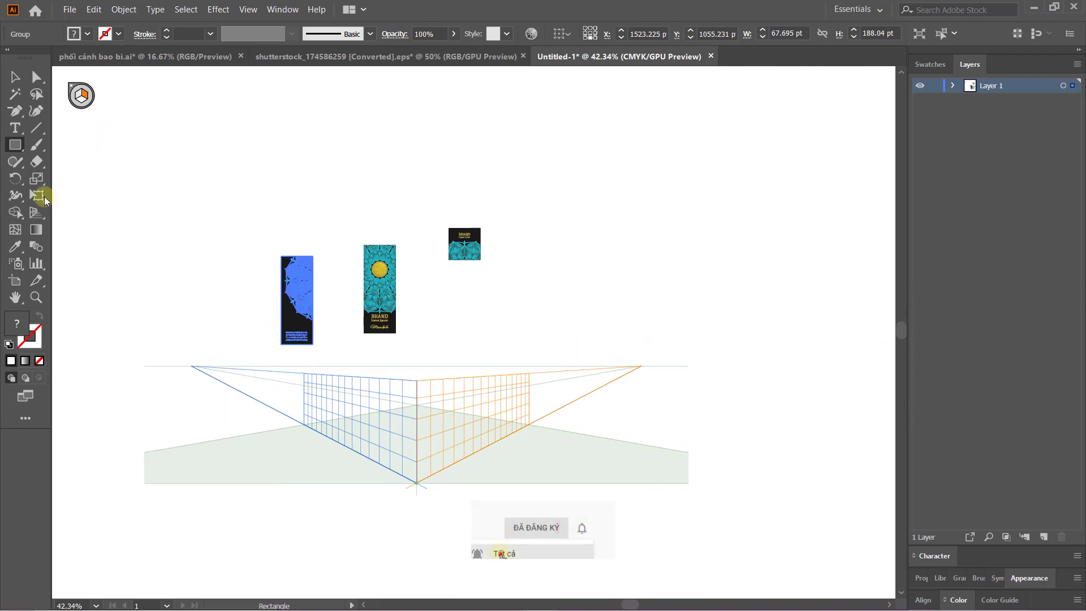
Activate the left plane and drag the dark side panel onto it with Perspective Selection
left_click(35, 212)
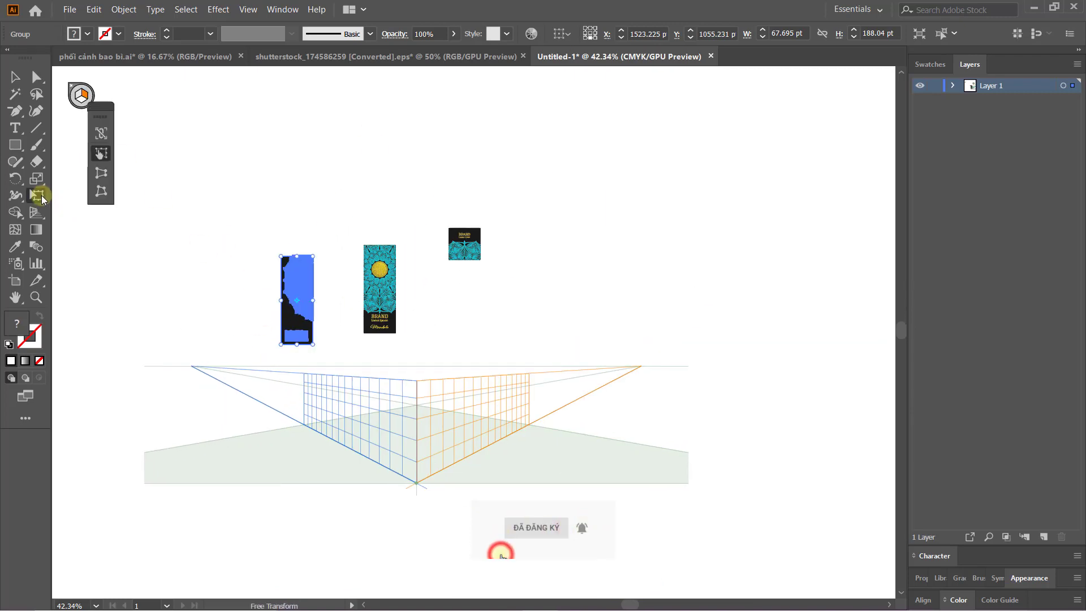
left_click(78, 97)
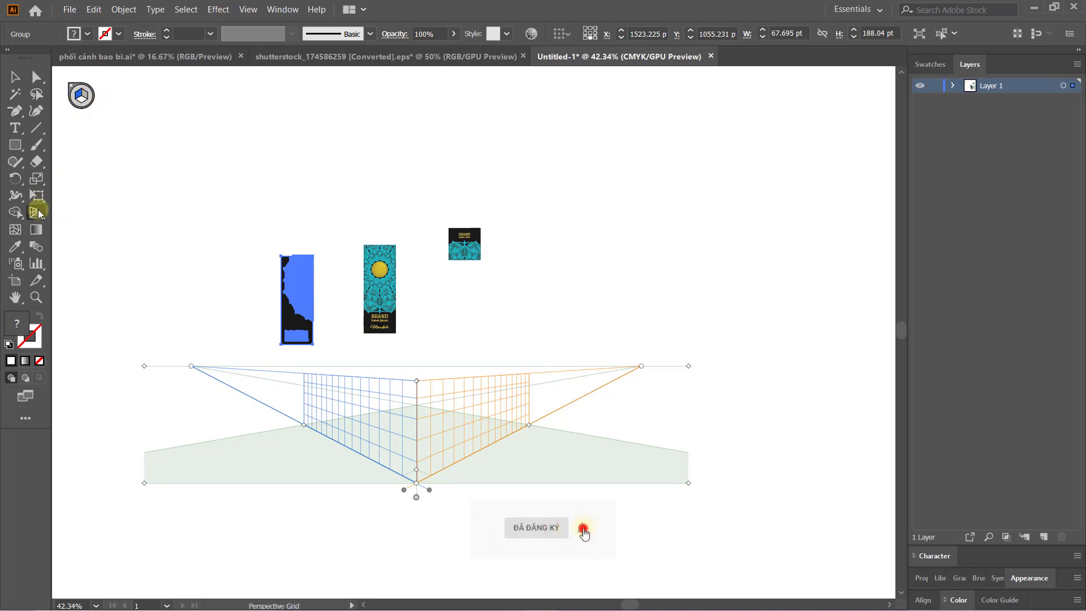
left_click(35, 212)
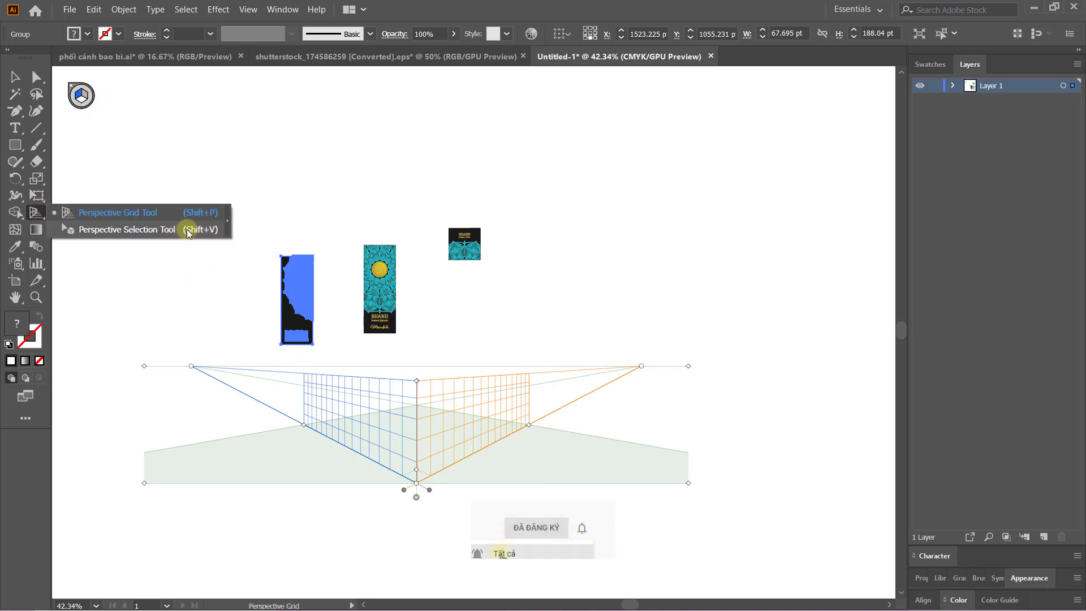
left_click(189, 230)
mouse_move(305, 280)
left_mouse_down()
mouse_move(351, 358)
mouse_move(411, 425)
left_mouse_up()
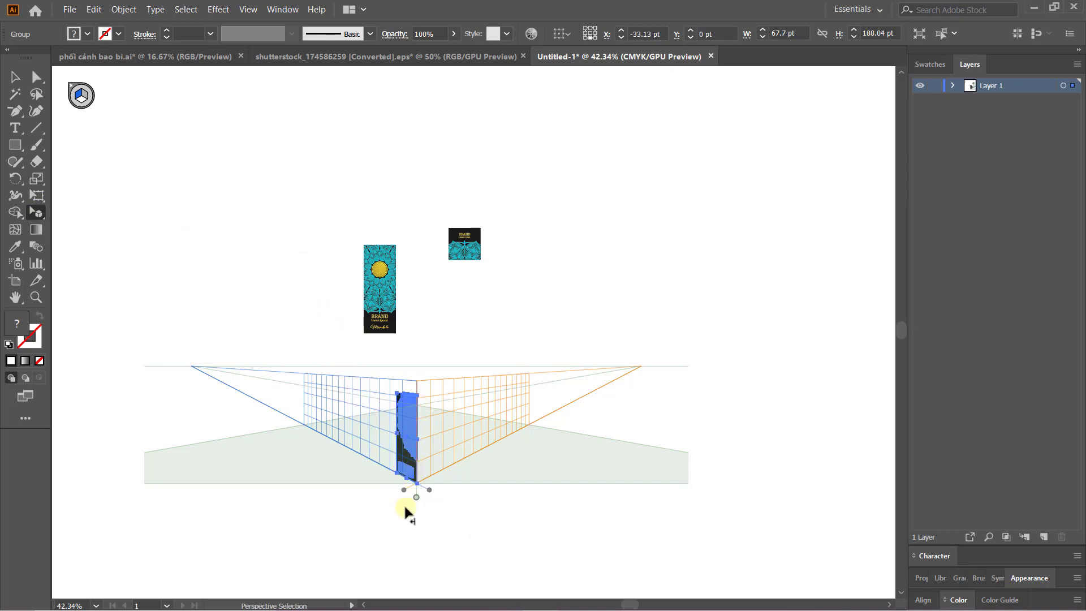
Slide the dark Lorem ipsum side panel against the grid's corner line, then zoom to 100%
scroll(403, 497, "up", 5)
scroll(444, 305, "up", 10)
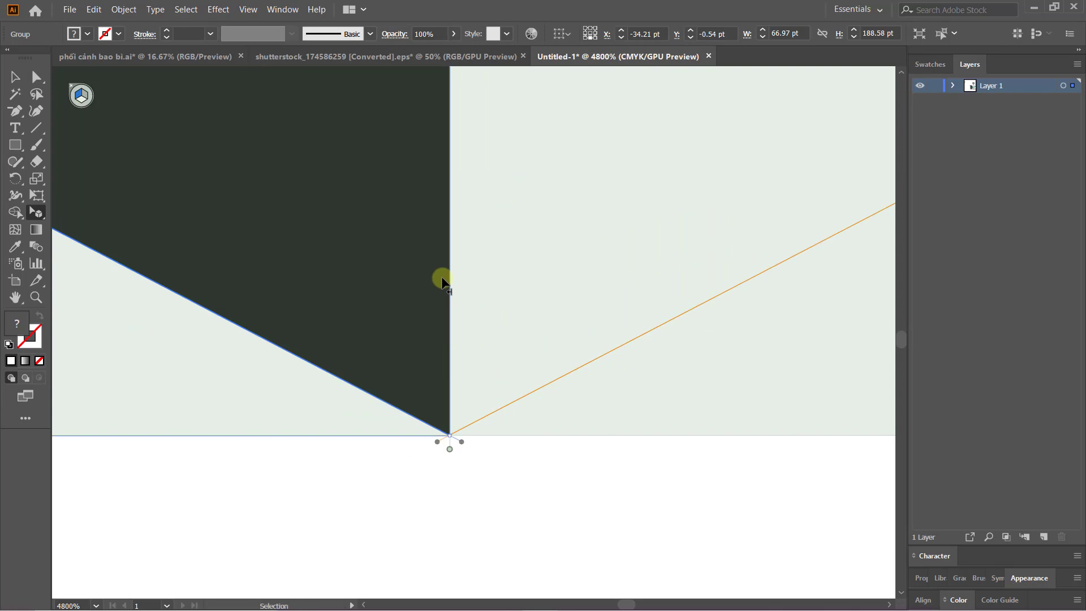
scroll(444, 279, "down", 5)
scroll(407, 250, "down", 3)
left_click_drag(407, 250, 403, 415)
scroll(403, 415, "up", 1)
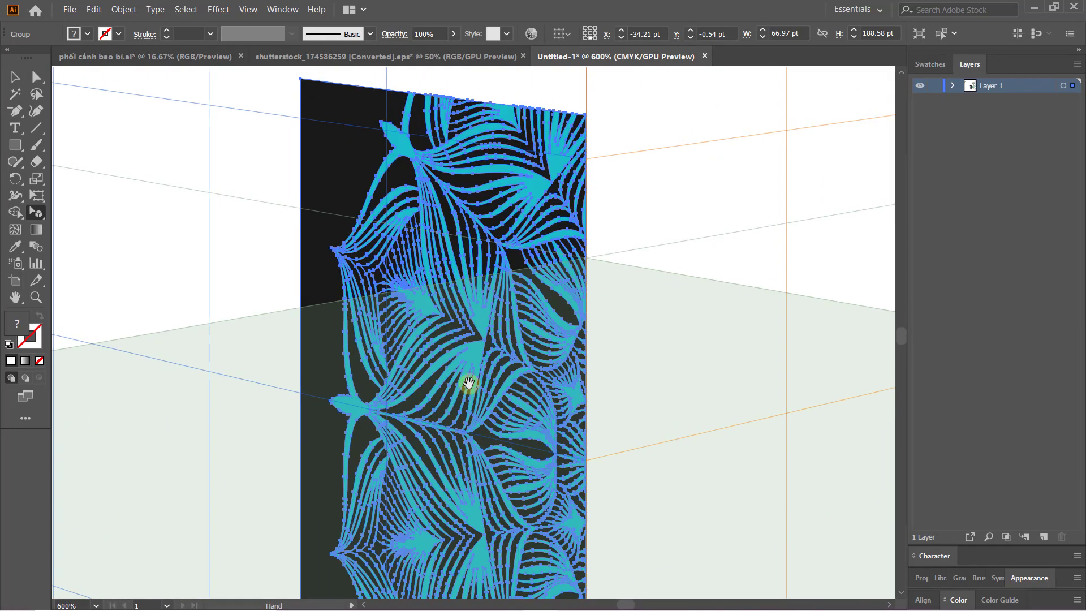
scroll(469, 380, "up", 2)
scroll(473, 347, "up", 4)
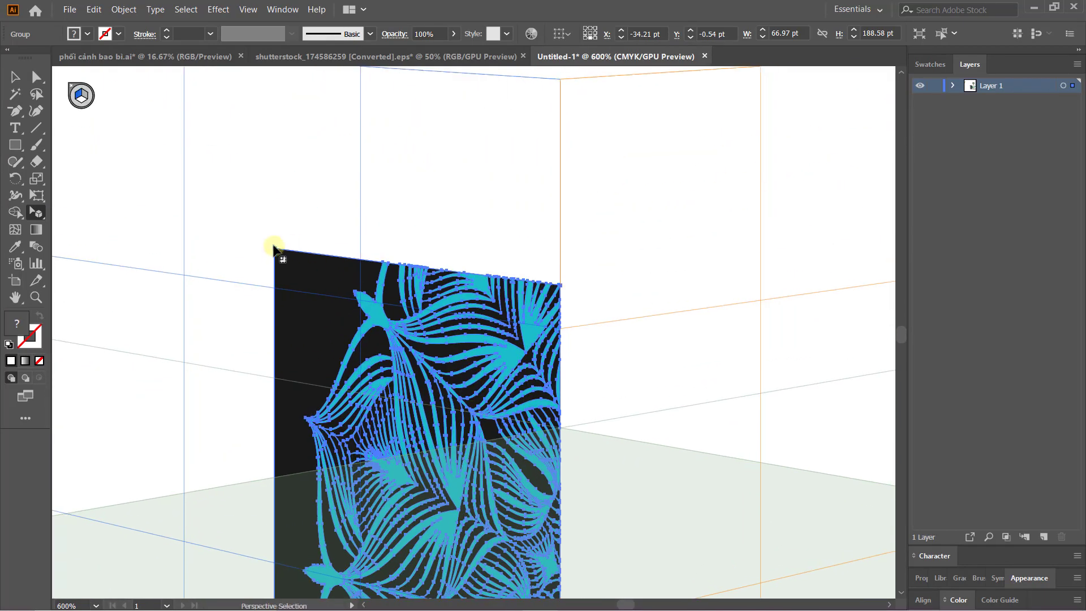
mouse_move(274, 270)
left_mouse_down()
mouse_move(347, 417)
mouse_move(362, 154)
mouse_move(388, 66)
left_mouse_up()
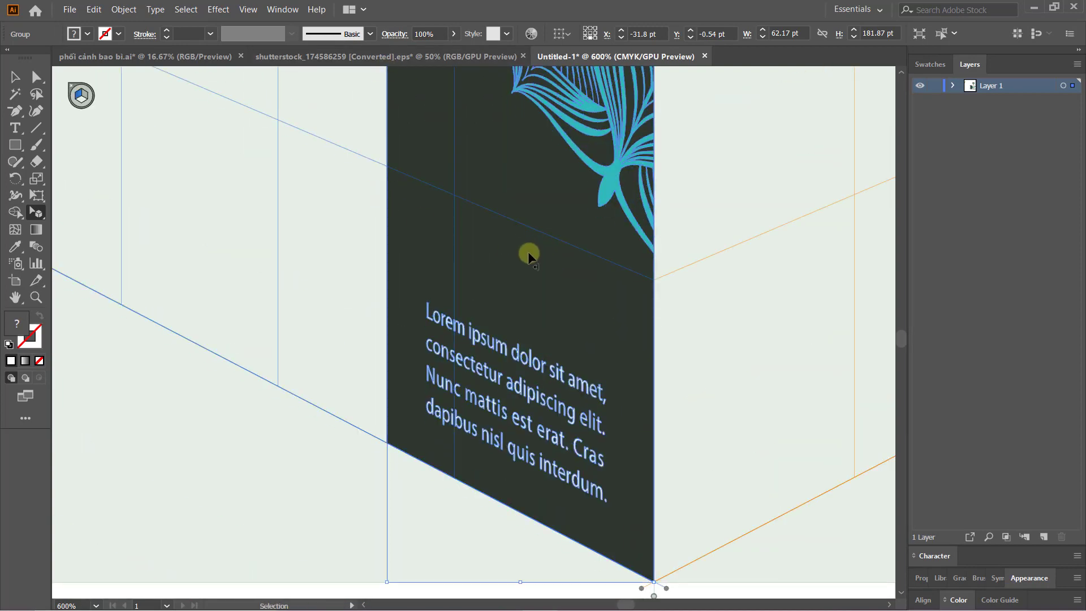
key("ctrl+1")
left_click_drag(461, 315, 365, 320)
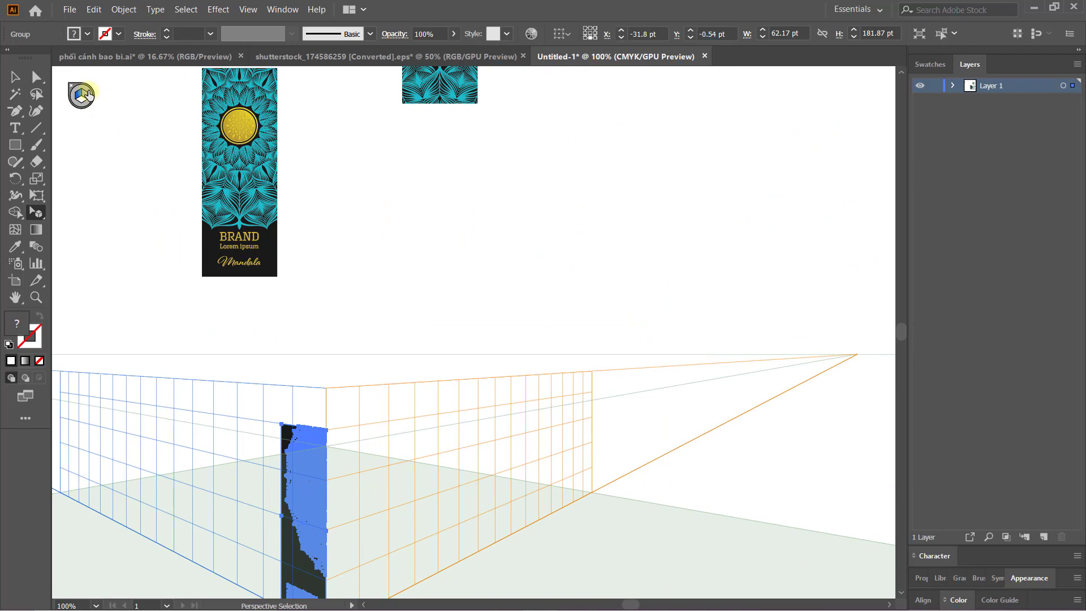
Activate the right plane and place the BRAND mandala front panel beside the side panel
left_click(82, 96)
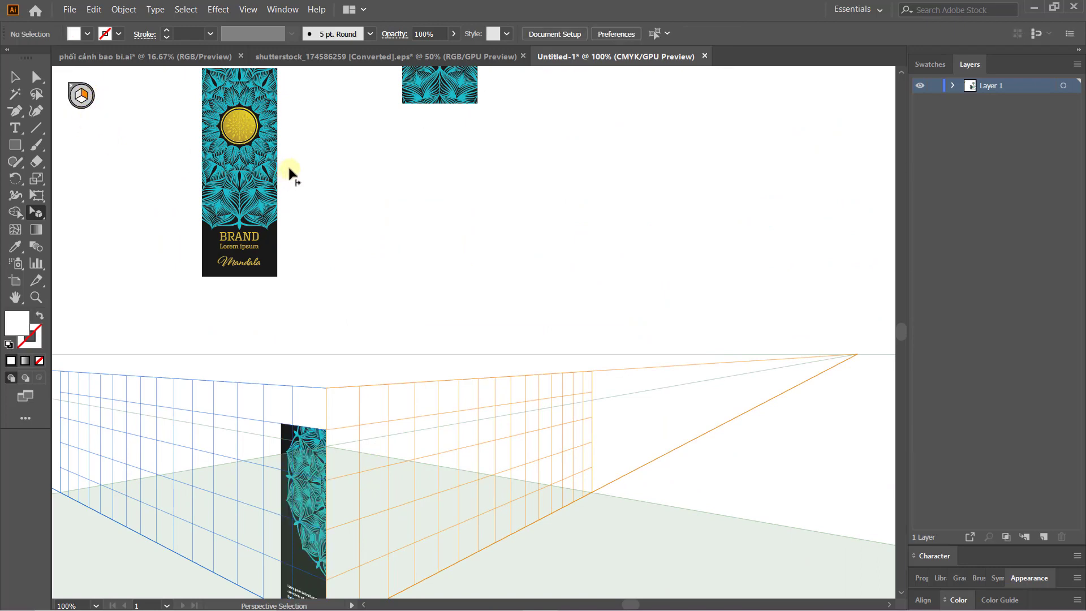
mouse_move(240, 113)
left_mouse_down()
mouse_move(365, 459)
mouse_move(345, 461)
mouse_move(441, 530)
left_mouse_up()
key("z")
key("p")
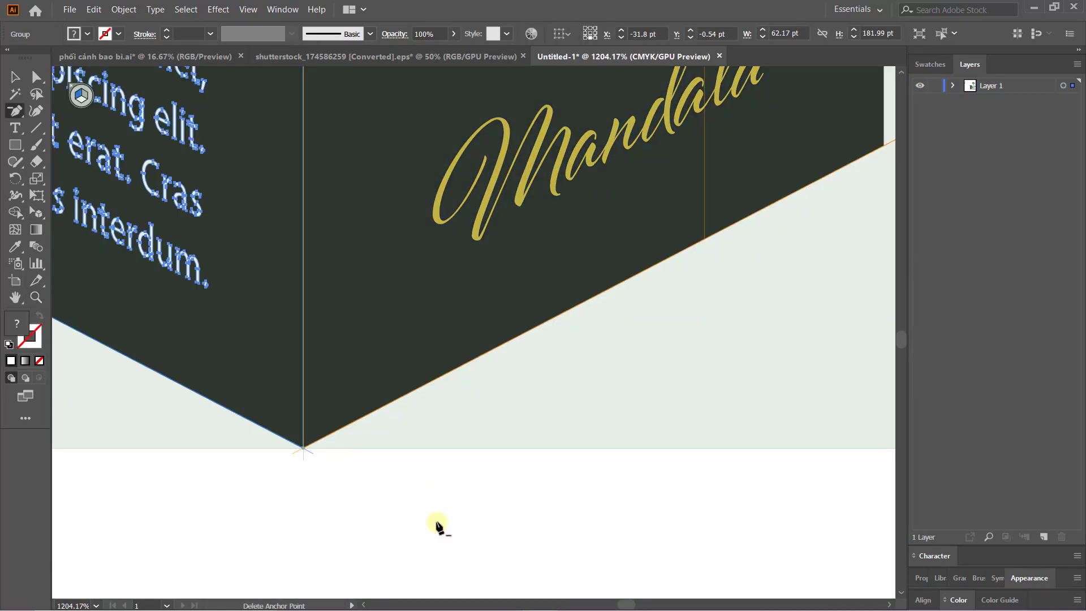
scroll(431, 501, "down", 5)
scroll(431, 501, "down", 4)
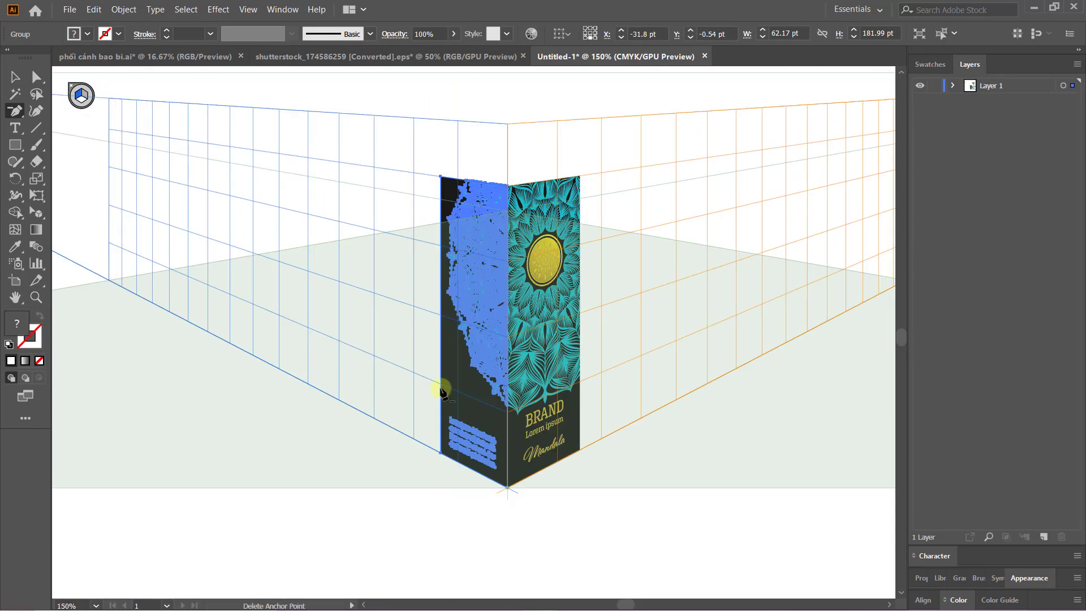
mouse_move(555, 209)
left_mouse_down()
mouse_move(522, 537)
mouse_move(510, 430)
left_mouse_up()
scroll(510, 430, "down", 1)
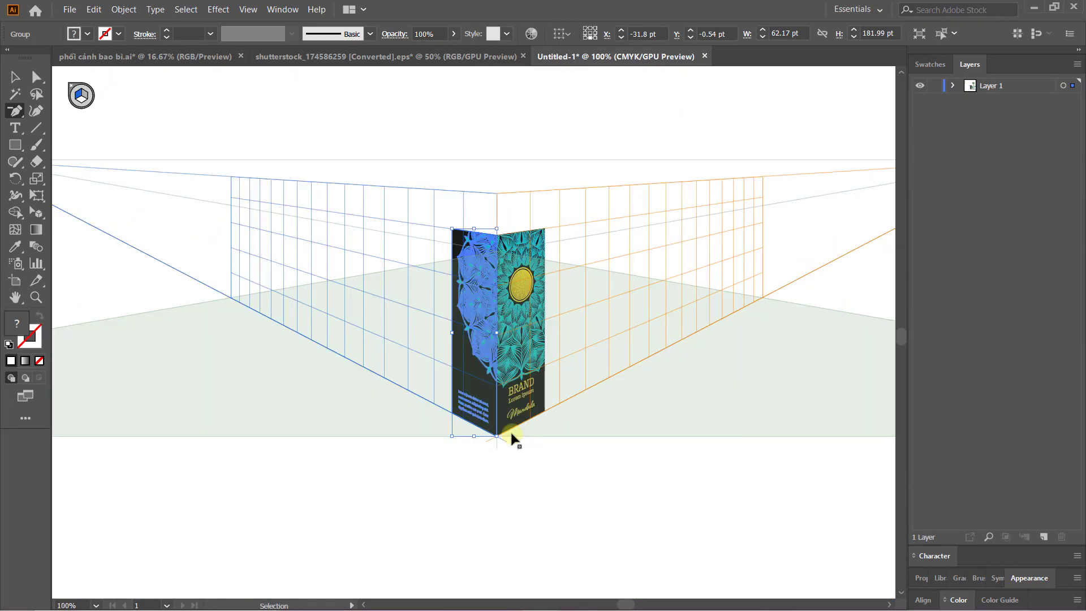
scroll(510, 430, "down", 1)
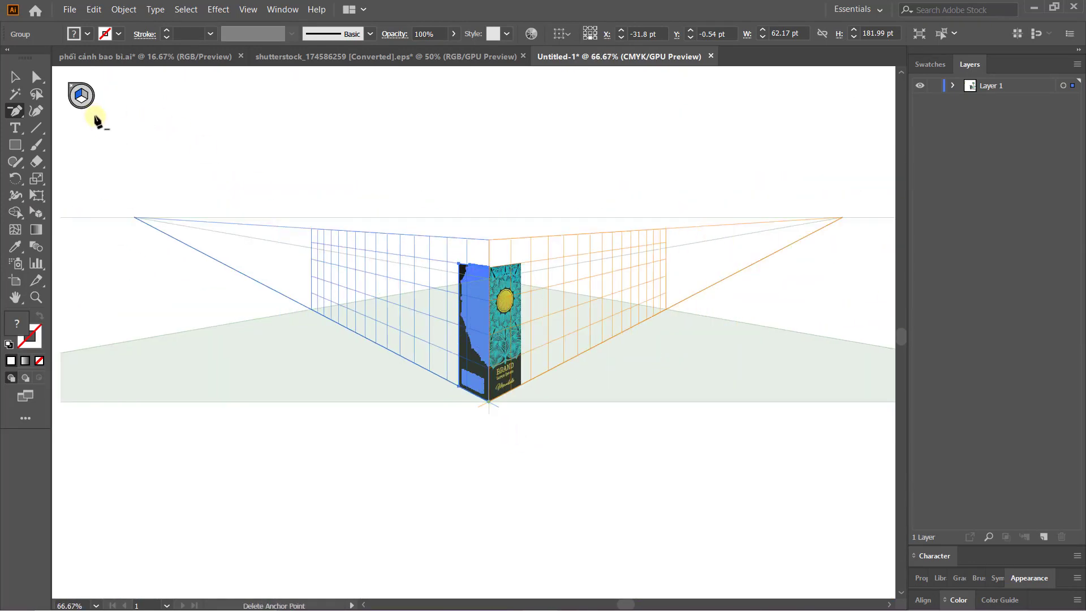
key("shift+p")
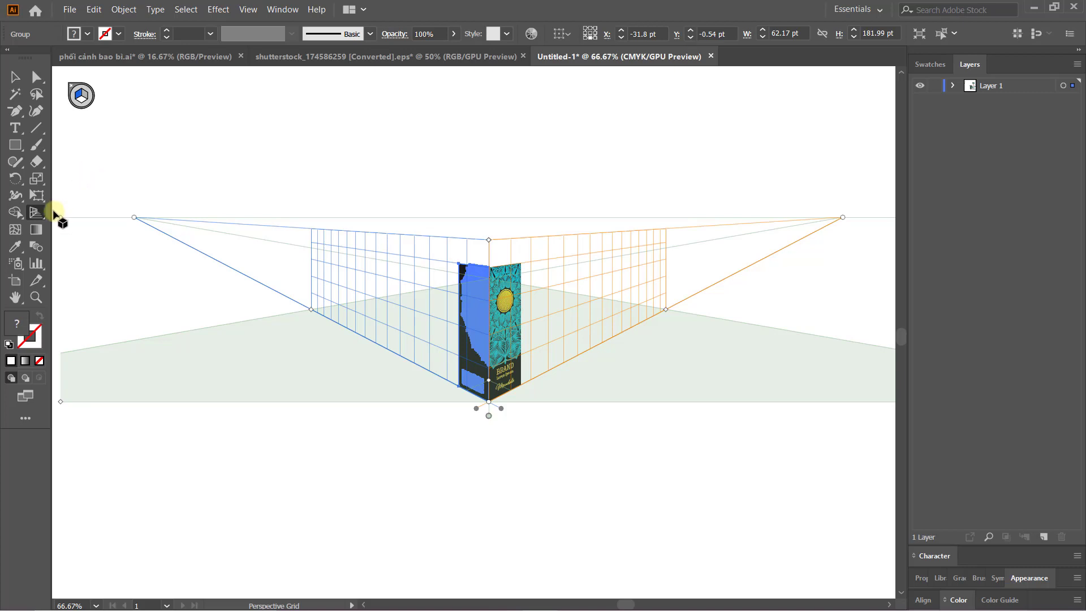
left_click(79, 118)
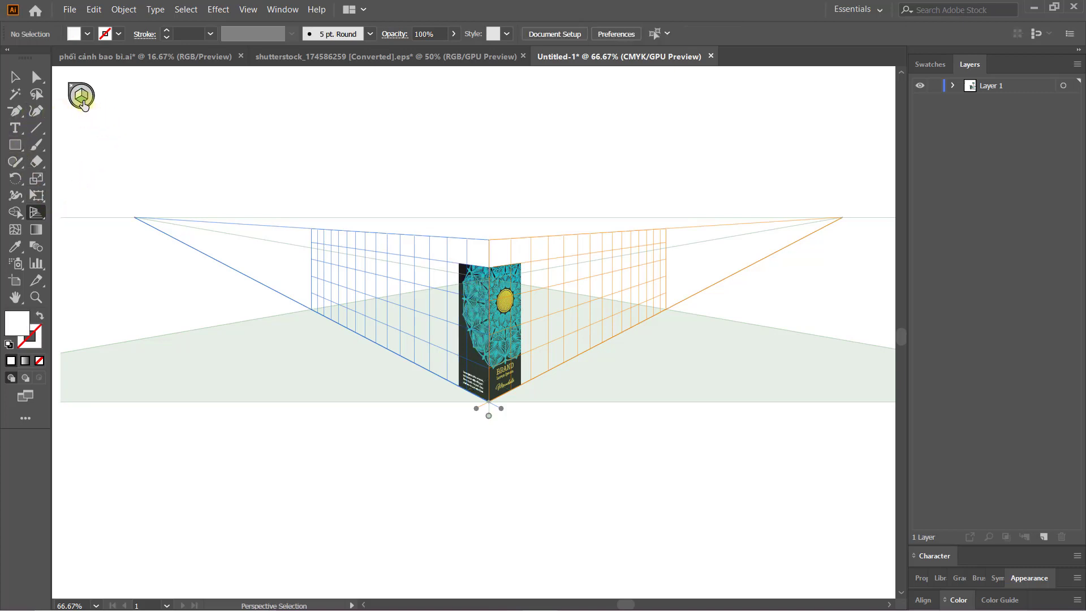
Align the mandala top cap with the box's top edges using Perspective Selection
mouse_move(439, 206)
left_mouse_down()
mouse_move(378, 400)
mouse_move(395, 325)
left_mouse_up()
key("v")
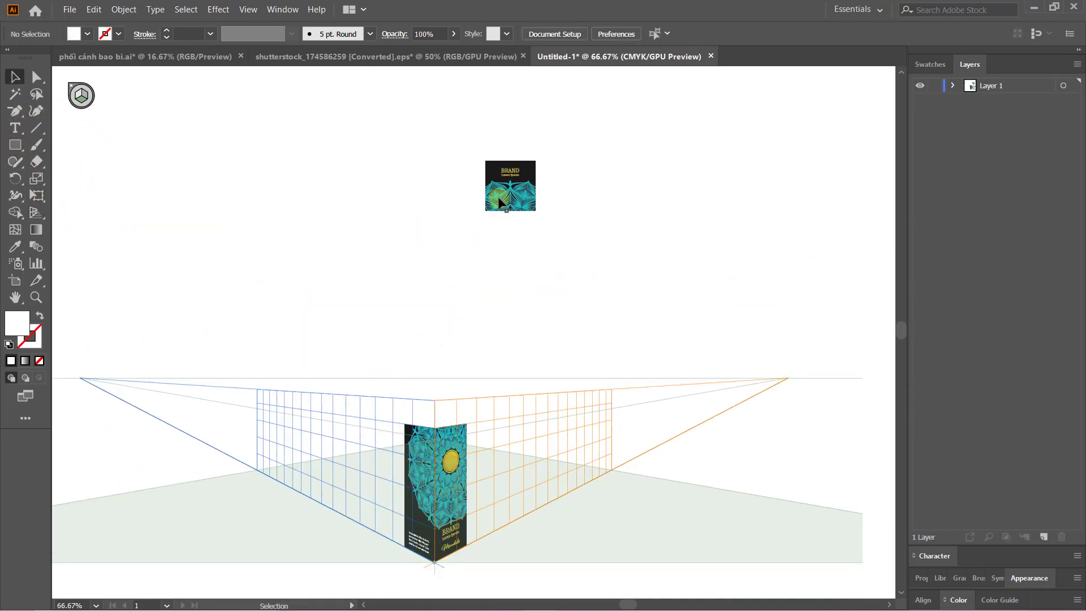
left_click_drag(28, 214, 105, 230)
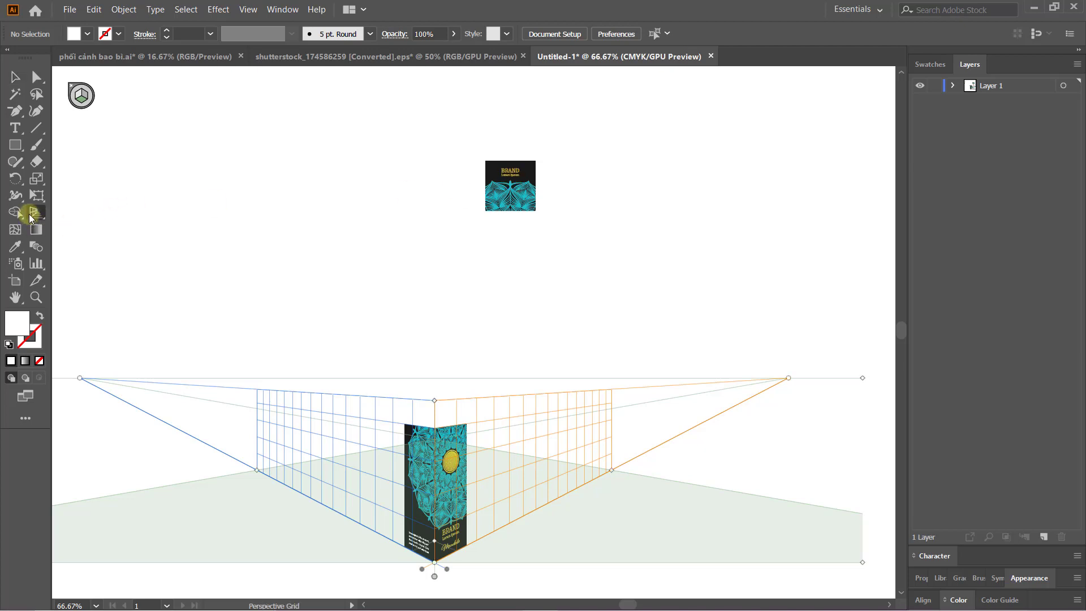
left_click(187, 229)
left_click(415, 426)
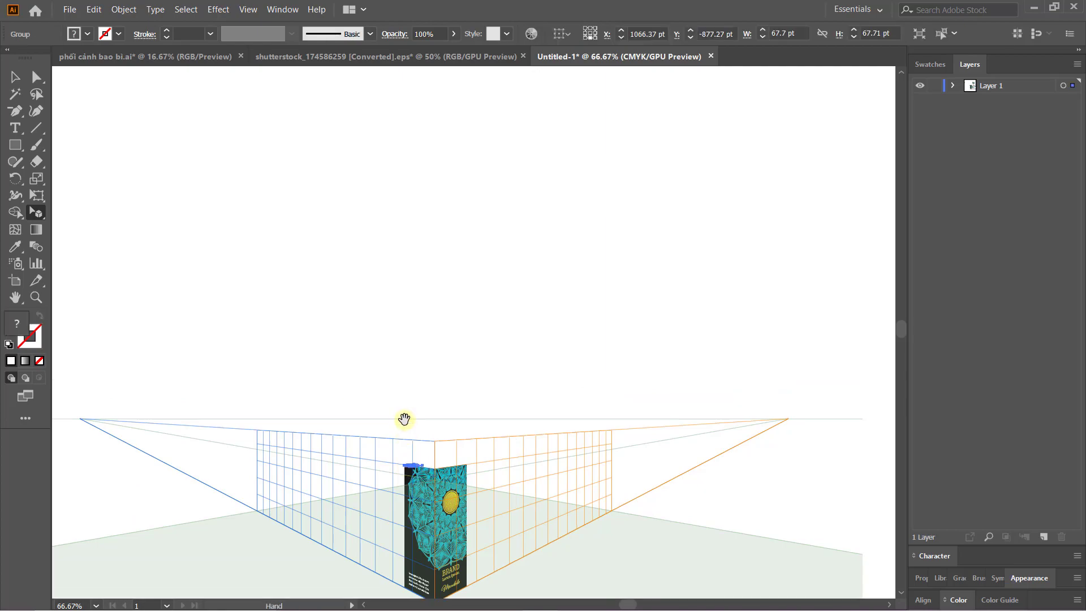
scroll(419, 490, "up", 5)
scroll(419, 484, "up", 5)
scroll(538, 221, "up", 5)
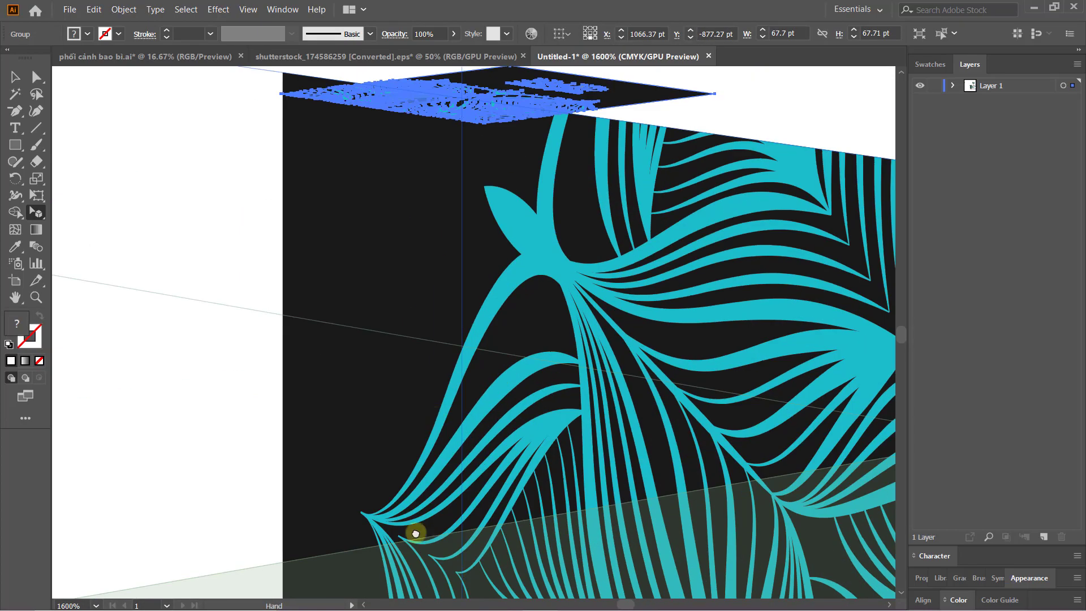
scroll(412, 528, "up", 2, "alt")
left_click_drag(349, 257, 337, 263)
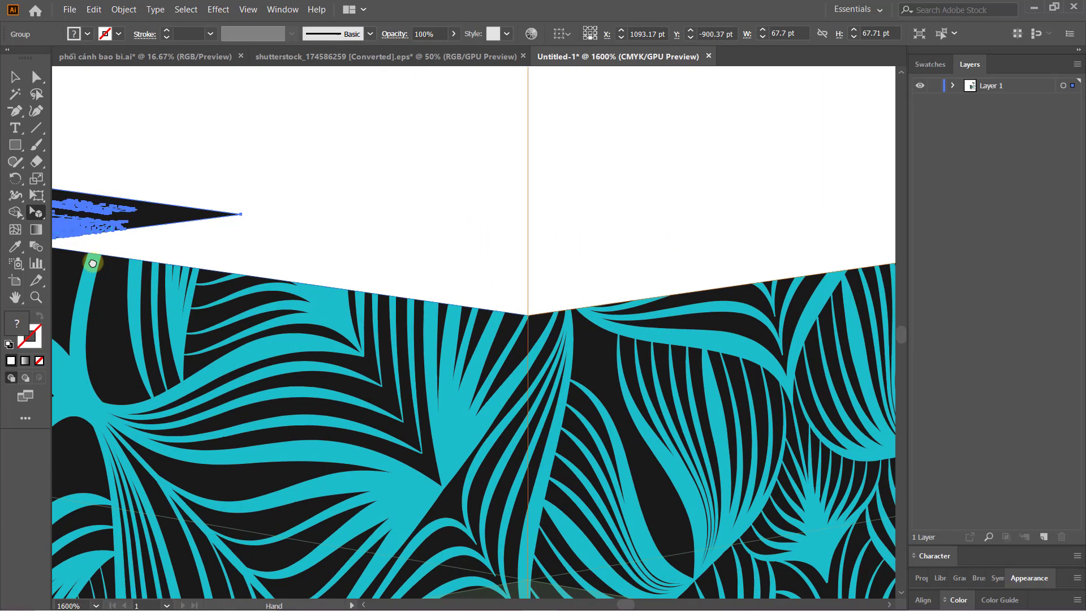
mouse_move(336, 263)
left_mouse_down()
mouse_move(211, 216)
mouse_move(326, 322)
mouse_move(686, 352)
mouse_move(778, 301)
mouse_move(748, 308)
mouse_move(660, 388)
mouse_move(904, 381)
mouse_move(476, 422)
left_mouse_up()
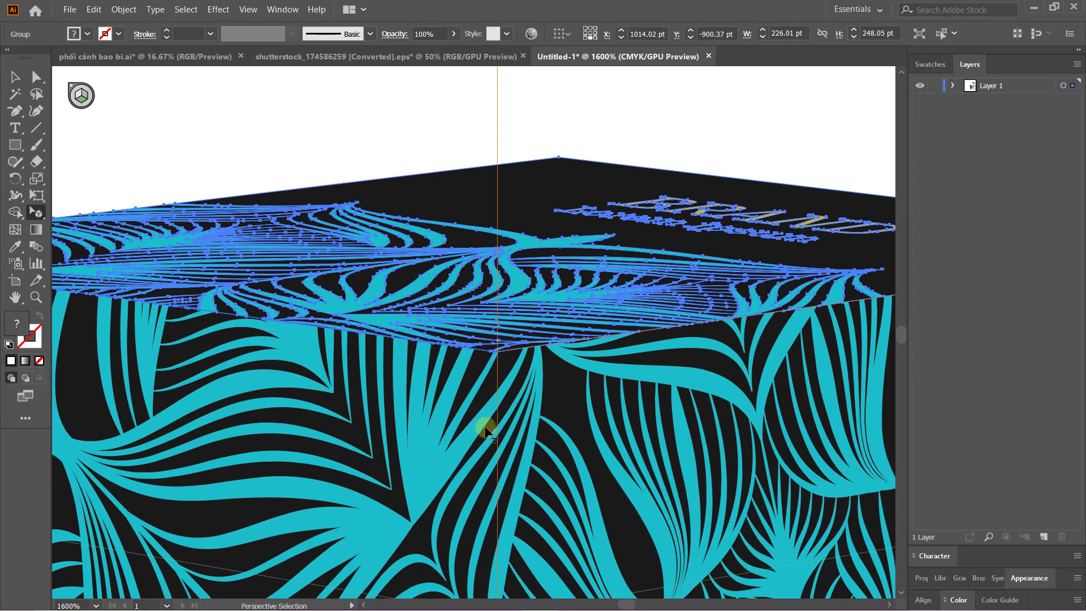
Zoom out and select the whole finished three-sided box
scroll(493, 447, "down", 5, "alt")
scroll(491, 448, "down", 4, "alt")
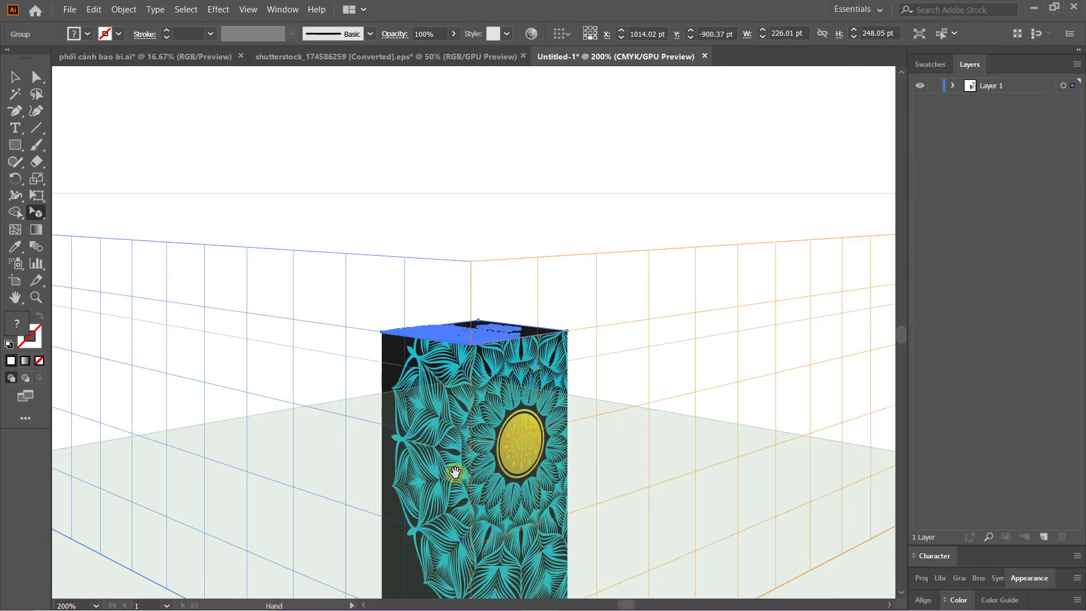
left_click_drag(455, 472, 427, 273)
scroll(430, 317, "down", 3, "alt")
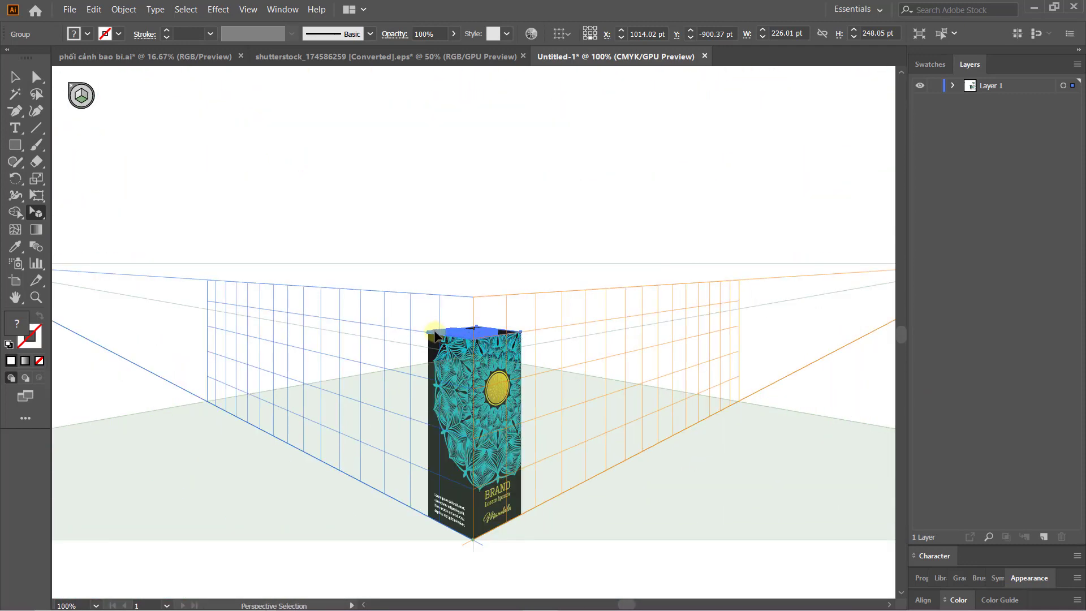
key("v")
left_click(447, 158)
mouse_move(541, 448)
left_mouse_down()
mouse_move(332, 384)
mouse_move(338, 492)
mouse_move(383, 177)
left_mouse_up()
left_click(303, 444)
scroll(447, 233, "up", 3)
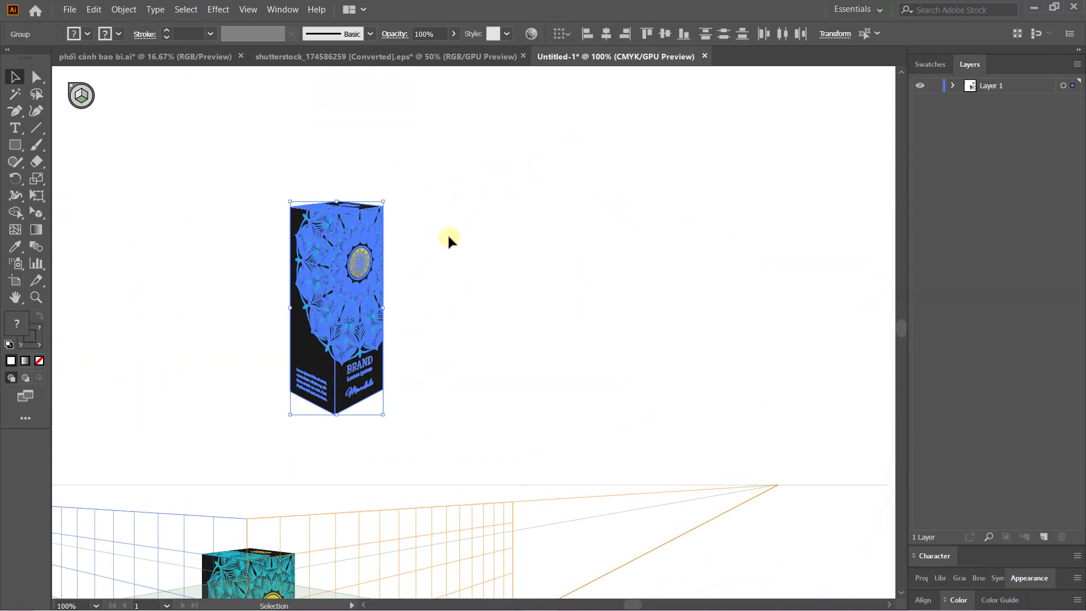
key("z")
left_click_drag(279, 172, 587, 419)
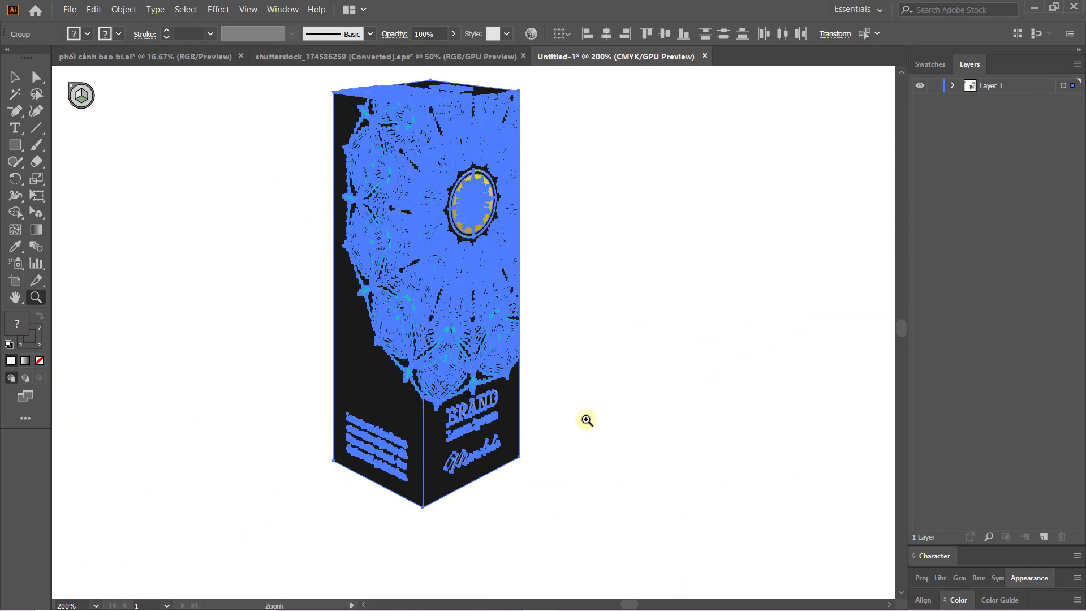
key("v")
left_click(646, 341)
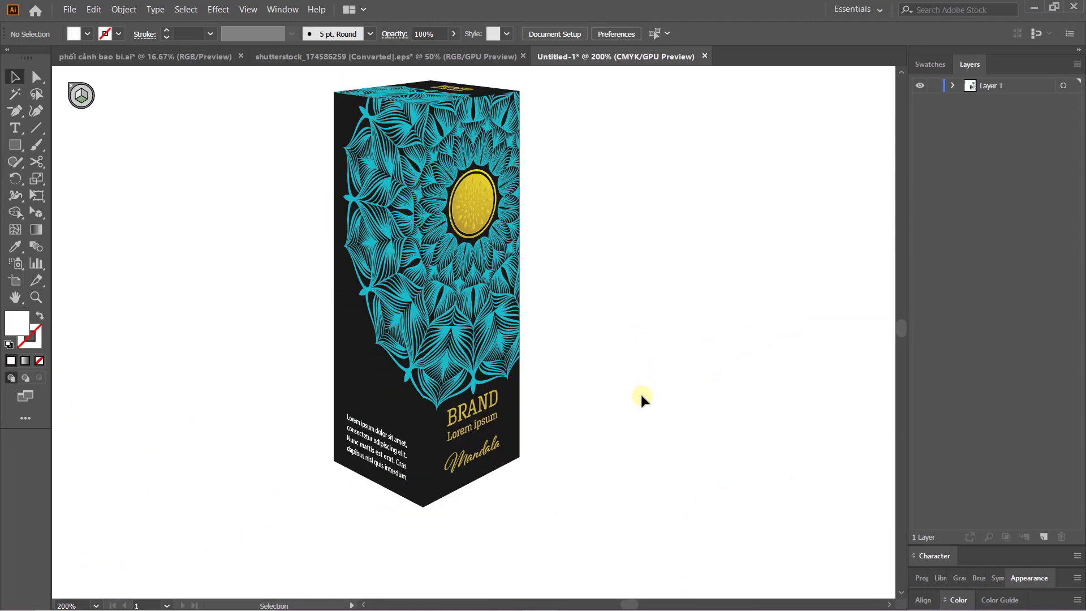
scroll(532, 241, "up", 2)
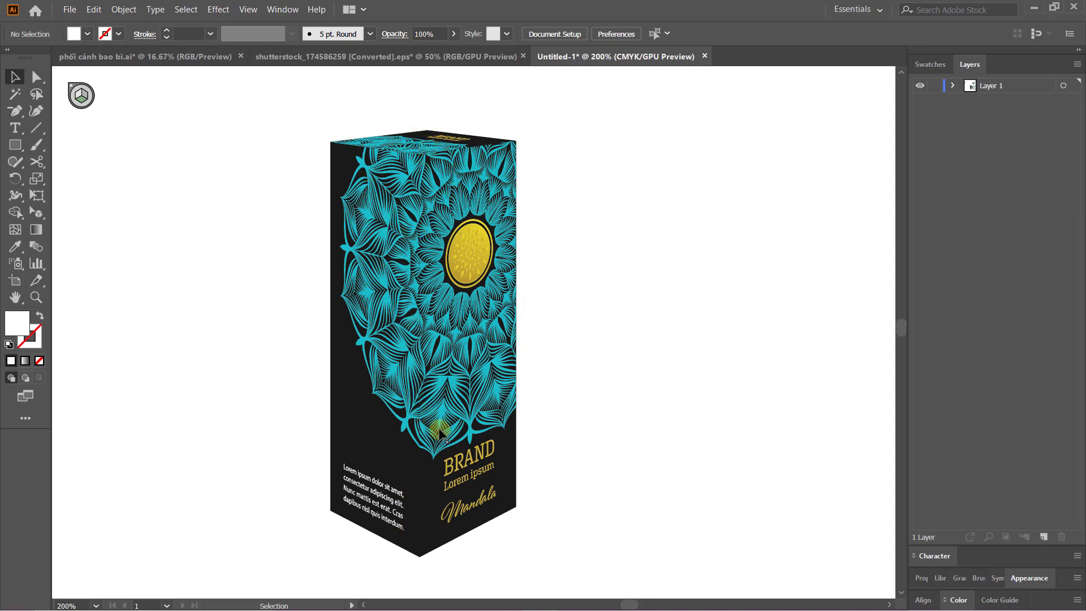
scroll(440, 431, "down", 4)
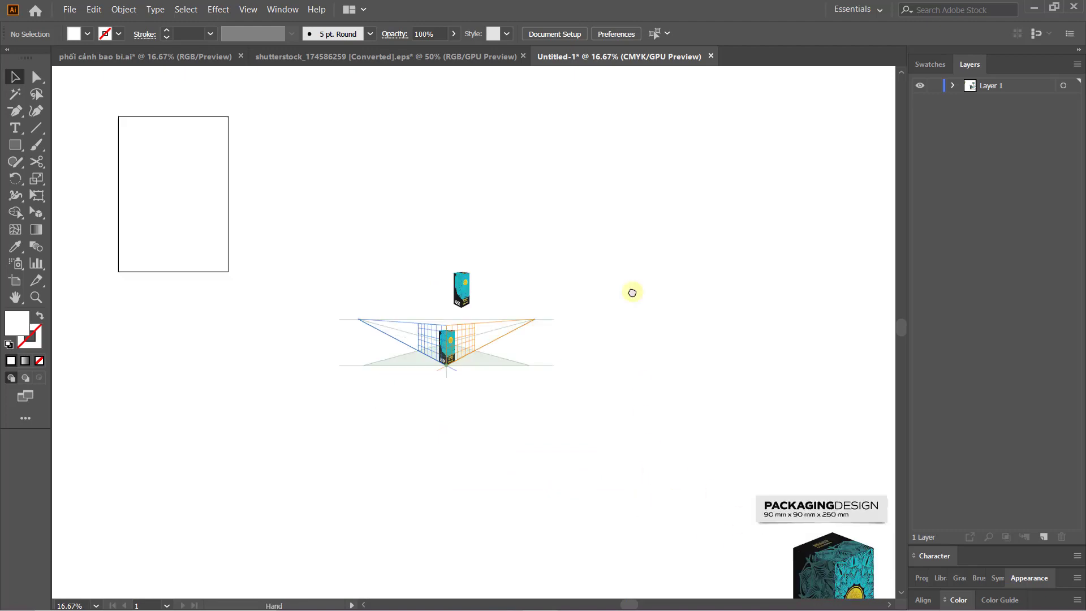
left_click_drag(351, 291, 647, 513)
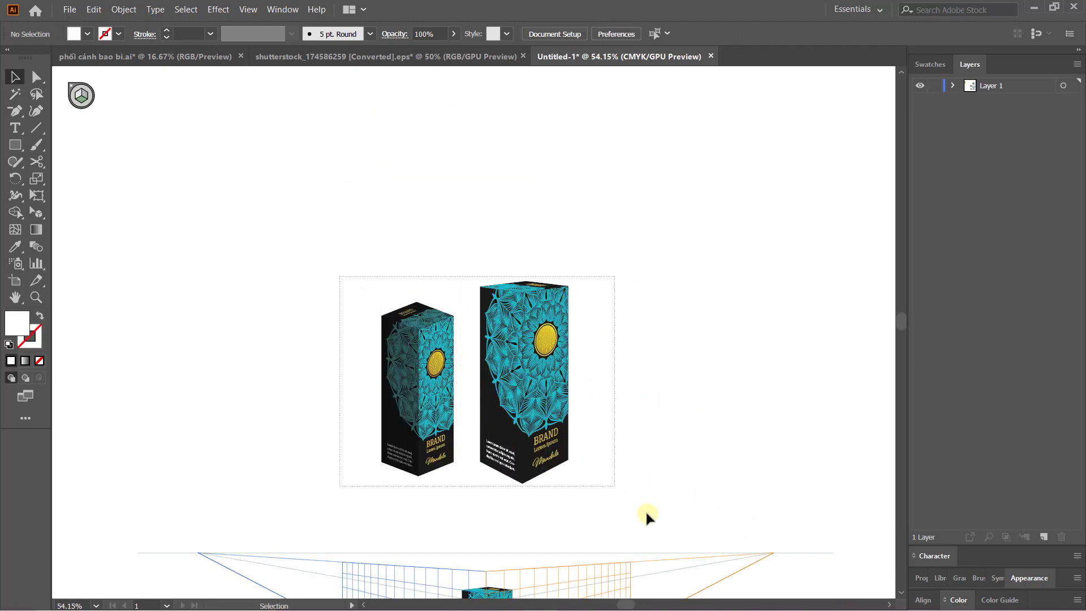
left_click_drag(518, 424, 508, 369)
left_click(657, 419)
key("z")
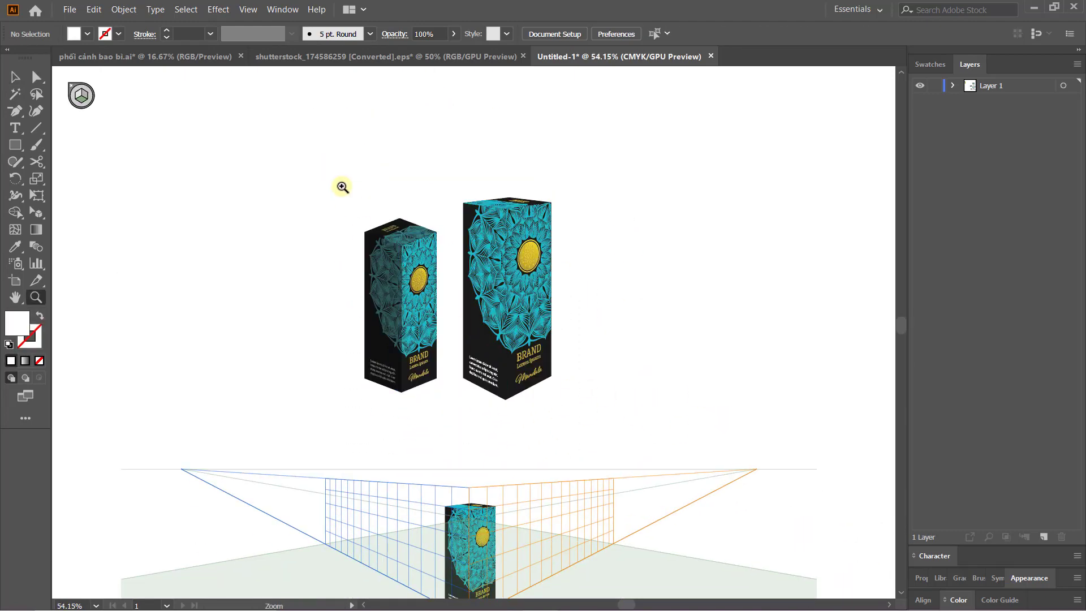
left_click_drag(343, 186, 414, 190)
key("ctrl+0")
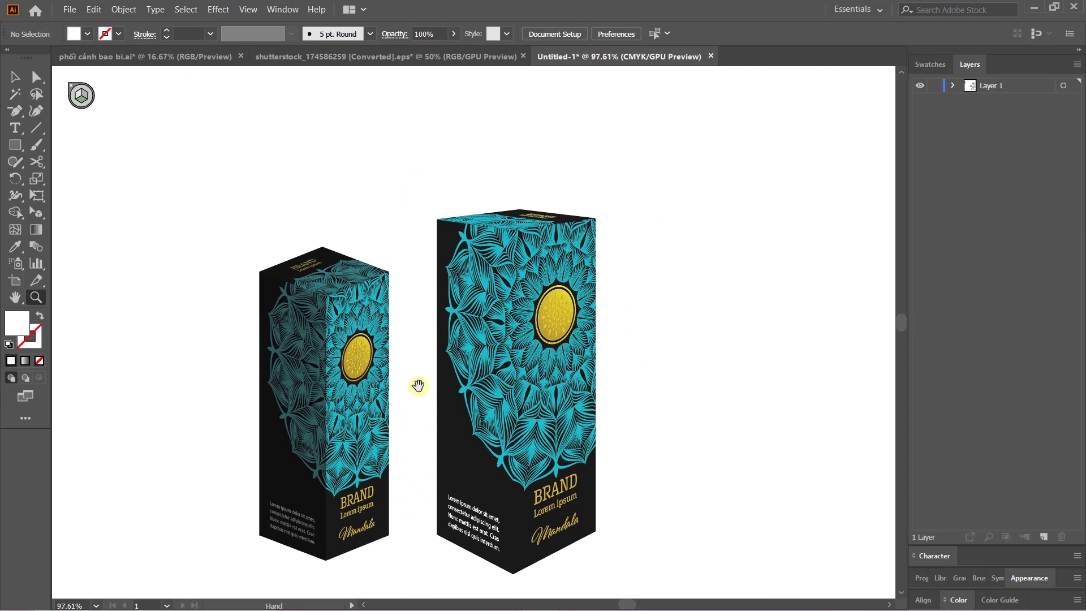
key("v")
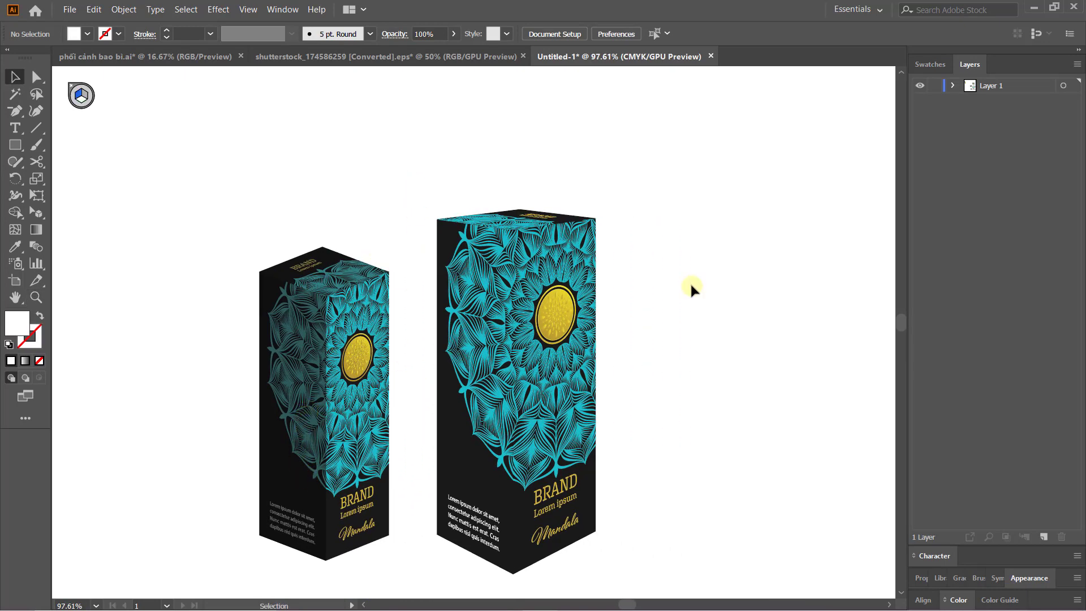
Darken the tall box's teal pattern with Recolor Artwork
left_click(480, 284)
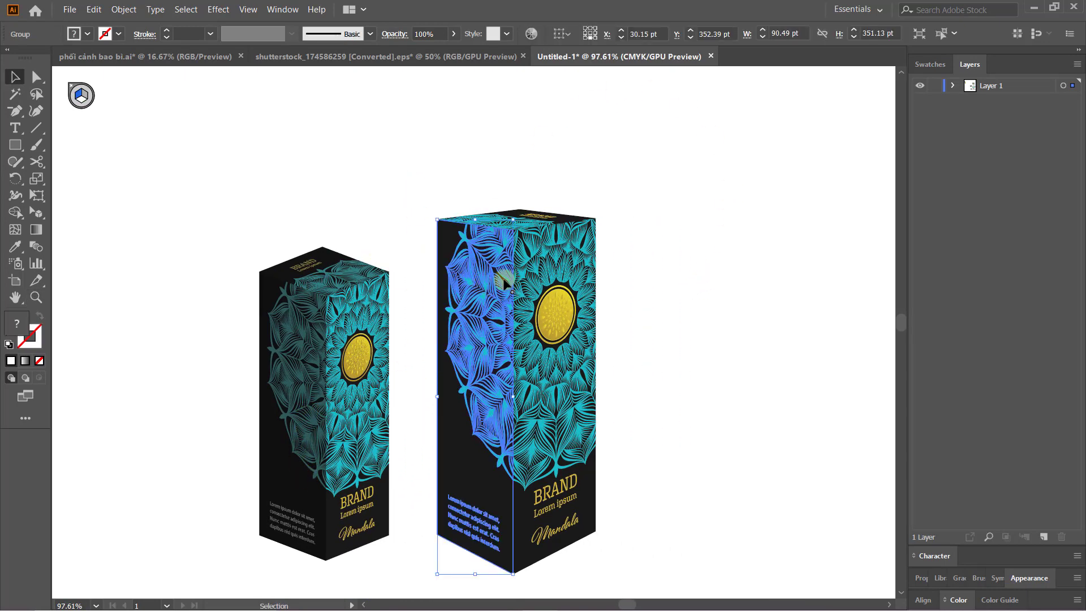
left_click(530, 35)
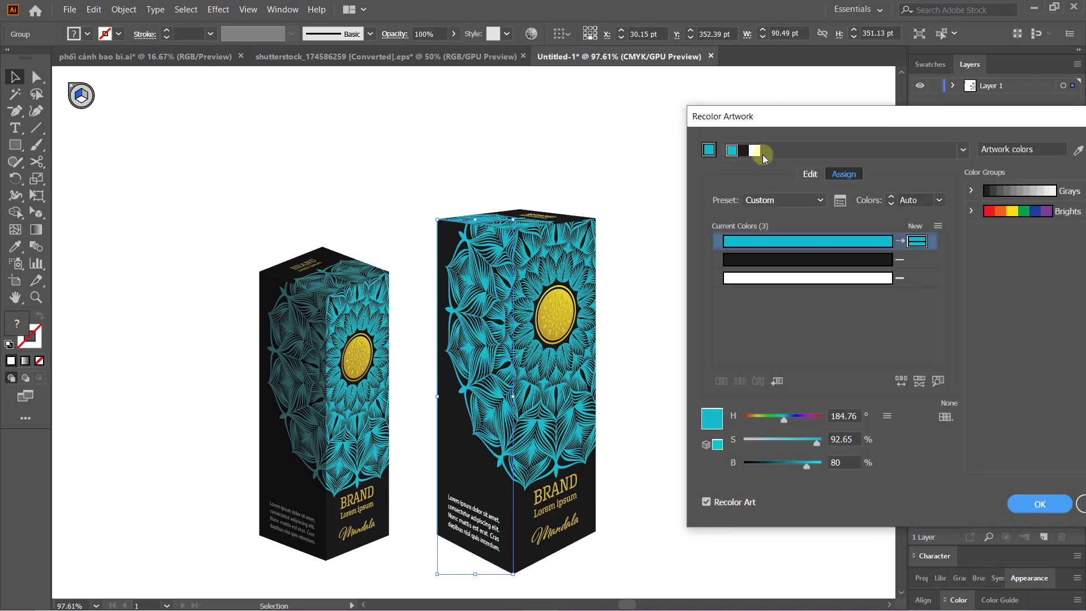
left_click(811, 175)
left_click_drag(854, 393, 810, 389)
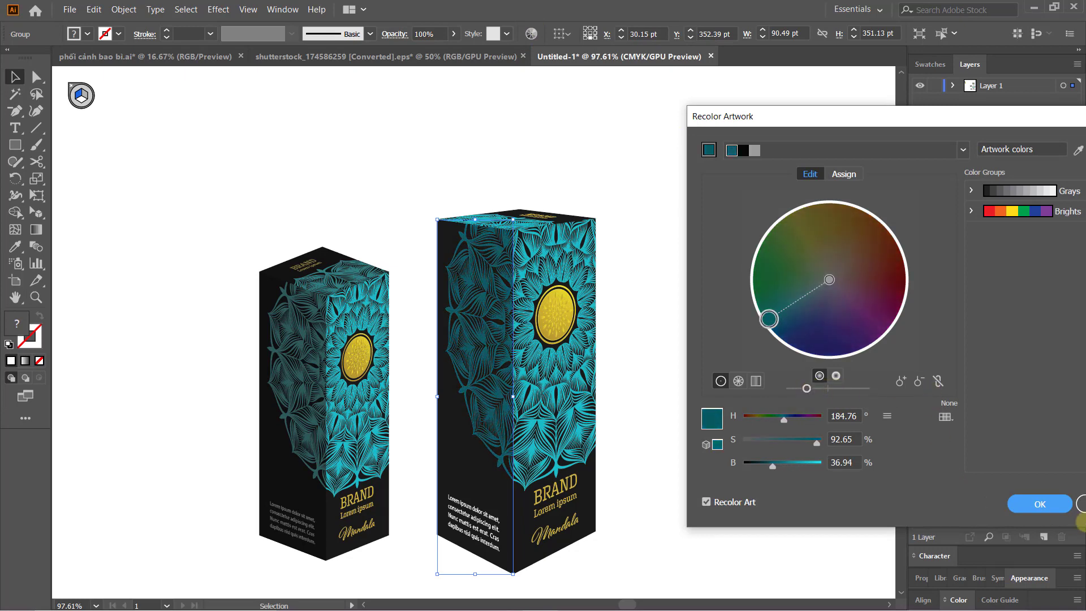
left_click(1041, 503)
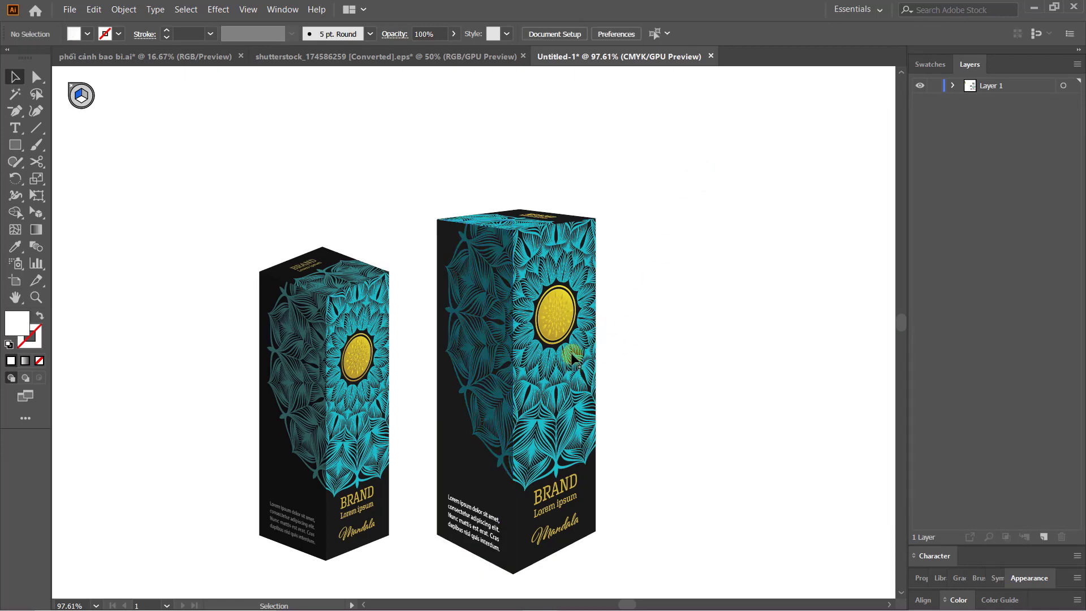
Darken the tall box's top face colours with Recolor Artwork
left_click(515, 220)
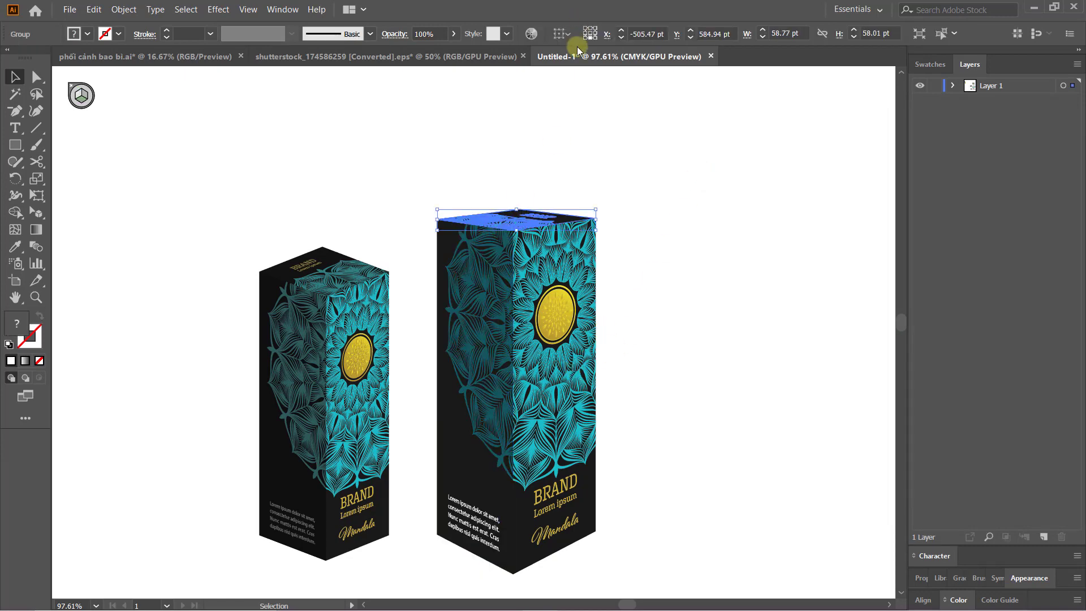
left_click(532, 37)
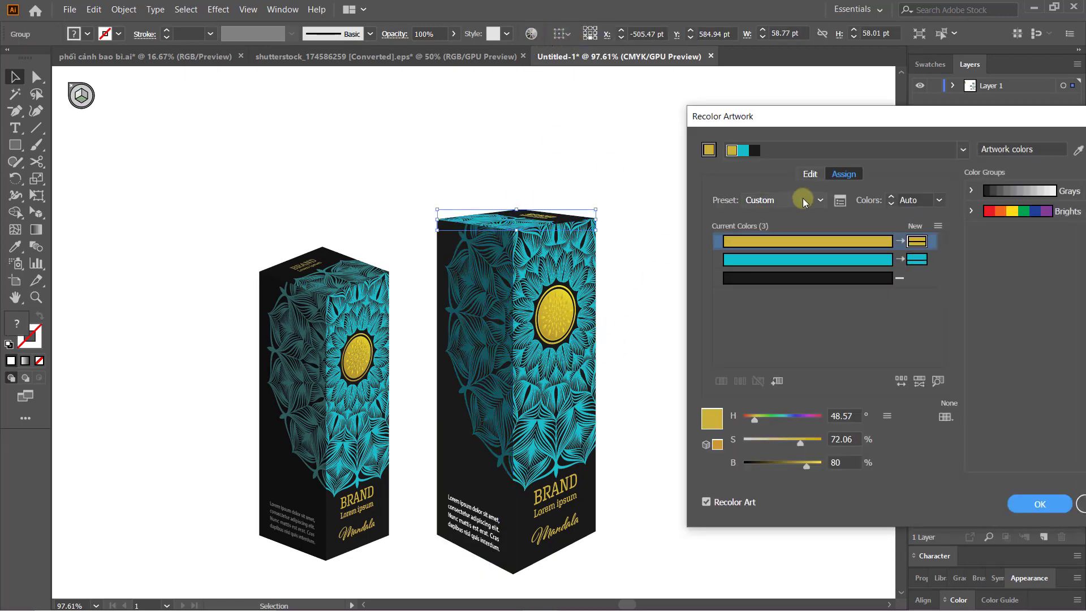
mouse_move(812, 388)
left_mouse_down()
mouse_move(825, 390)
mouse_move(809, 387)
left_mouse_up()
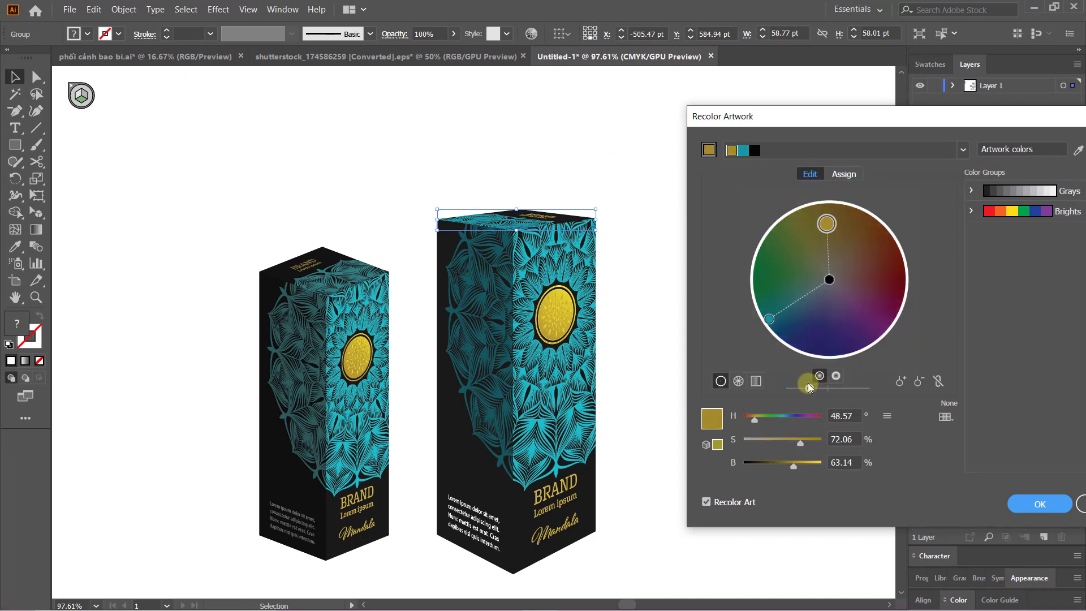
left_click(1024, 504)
left_click(650, 209)
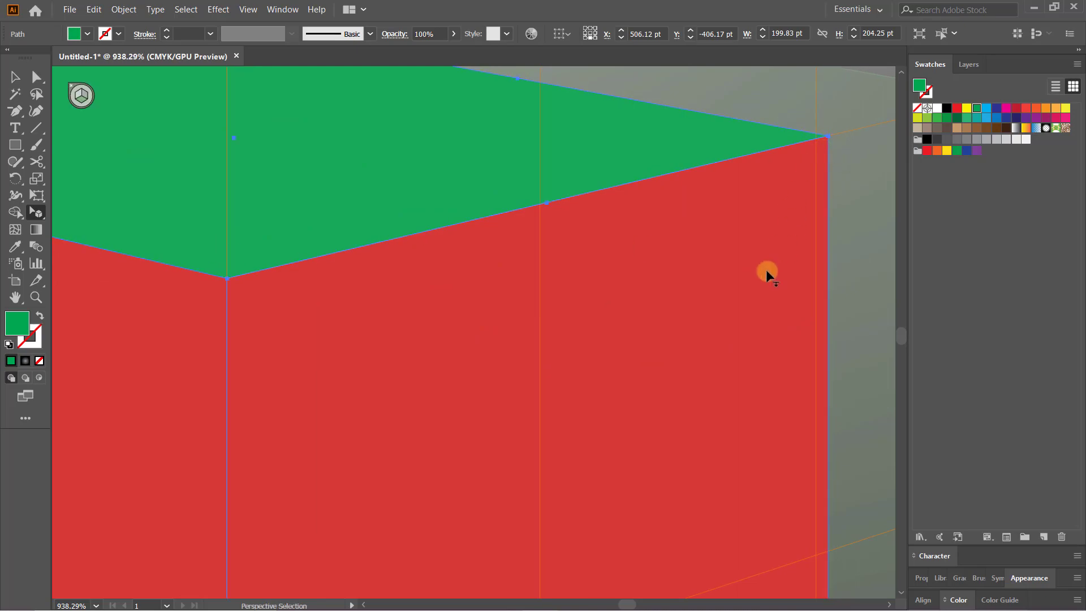
Wrap the narrow white label panel onto the cube's left face with Envelope Distort > Make with Top Object
key("ctrl+1")
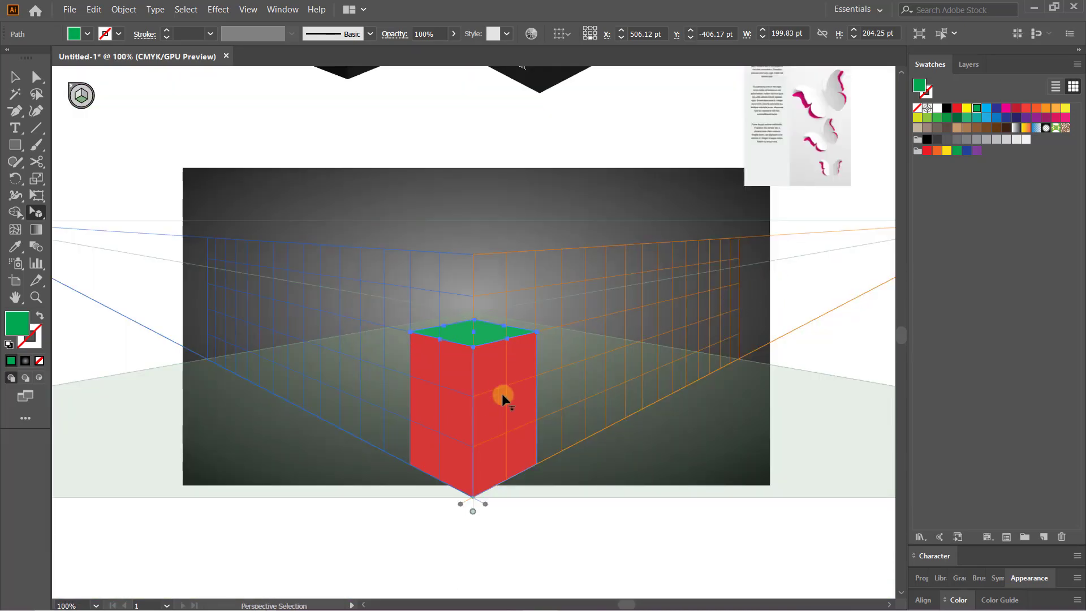
key("v")
left_click(518, 281)
scroll(531, 384, "down", 2)
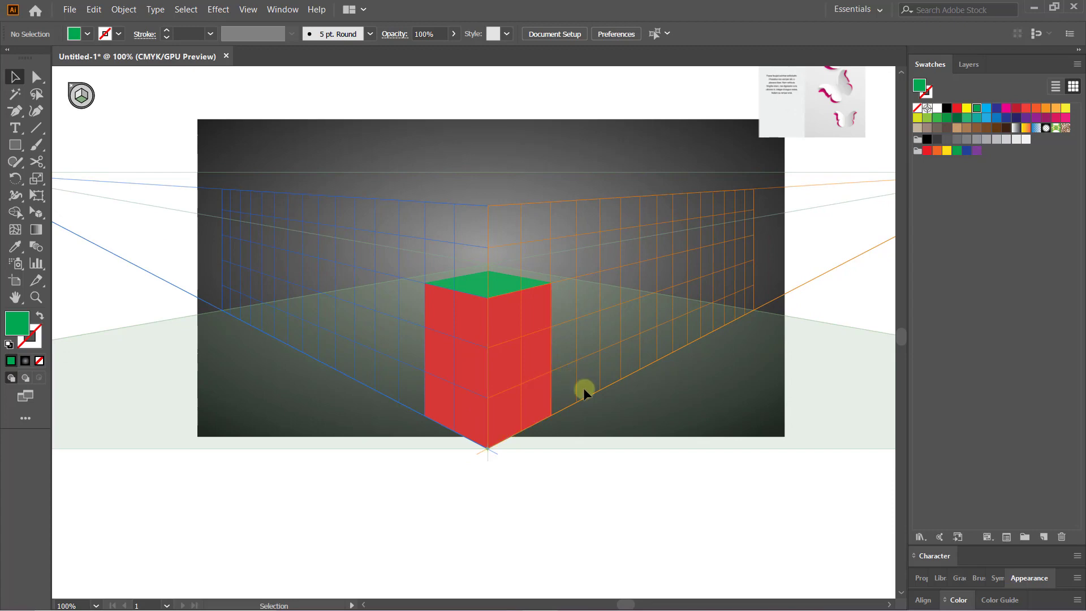
key("ctrl+minus")
mouse_move(635, 296)
left_mouse_down()
mouse_move(638, 385)
mouse_move(641, 375)
left_mouse_up()
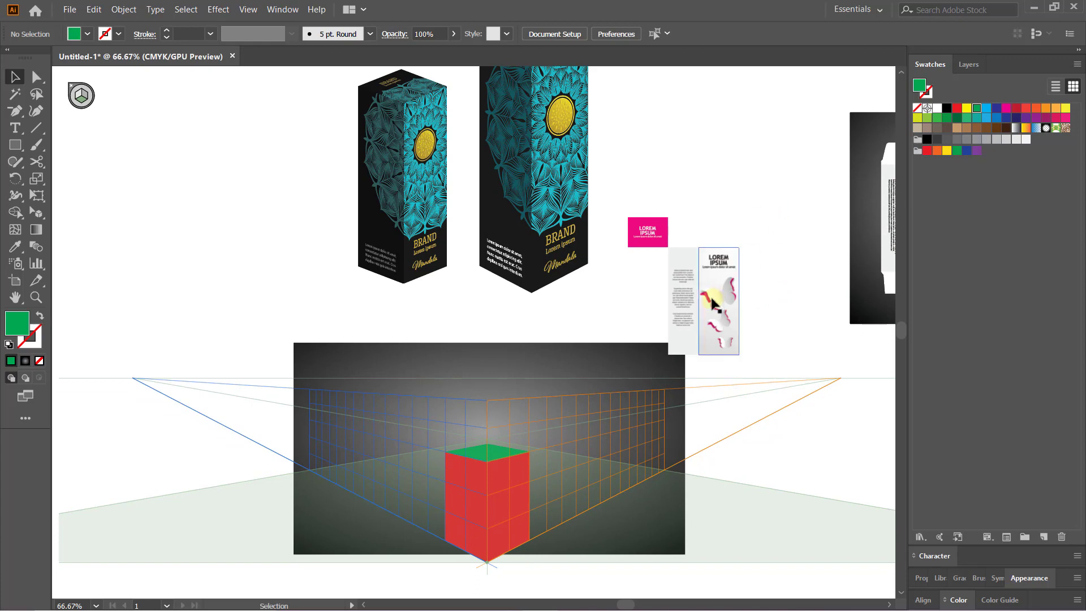
left_click(686, 310)
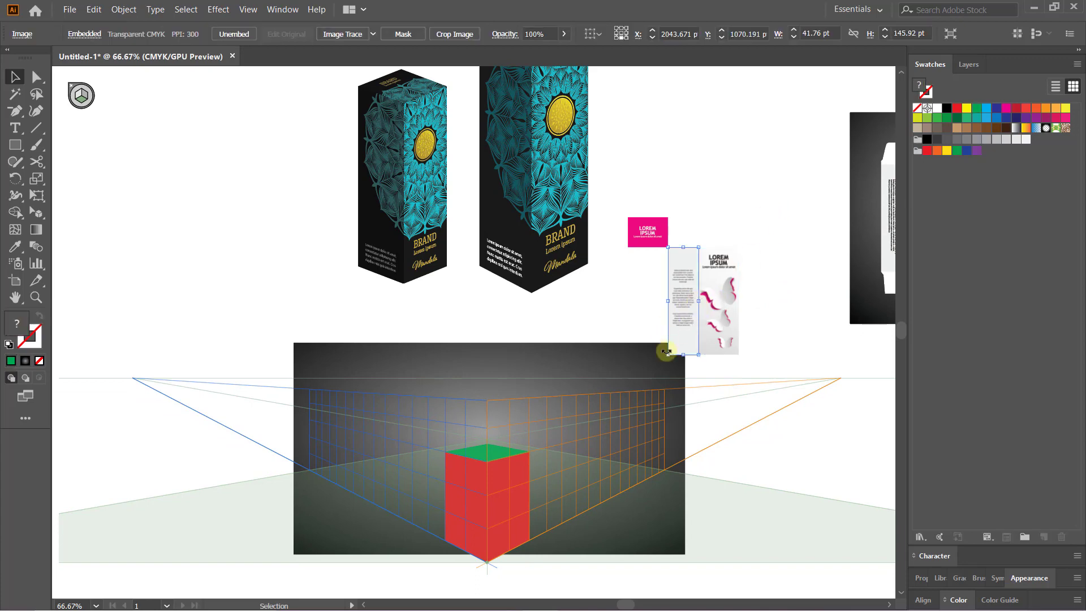
left_click(472, 477, "shift")
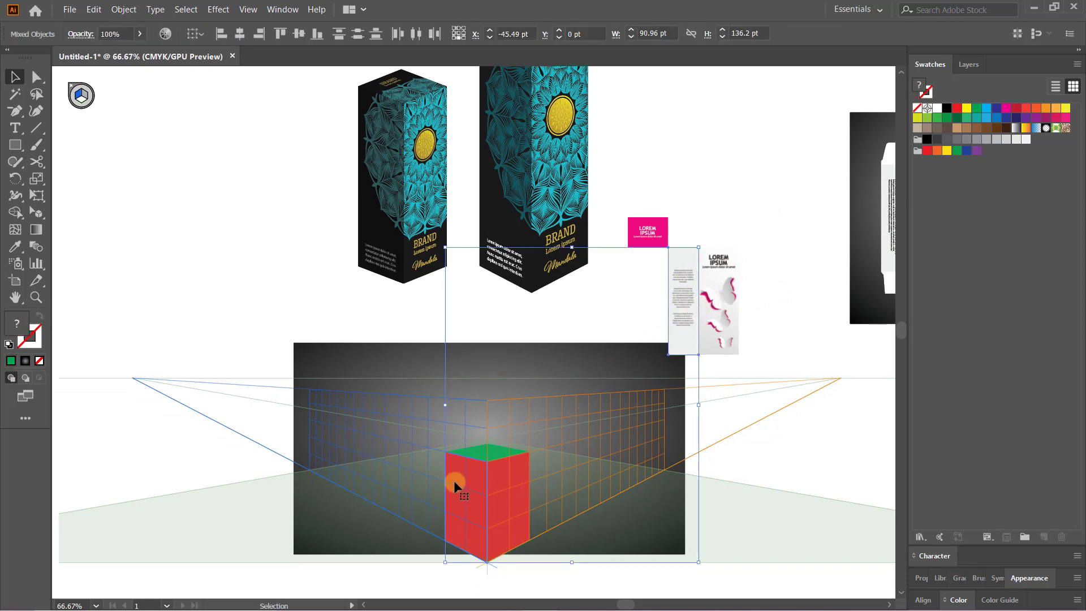
left_click(113, 8)
mouse_move(158, 356)
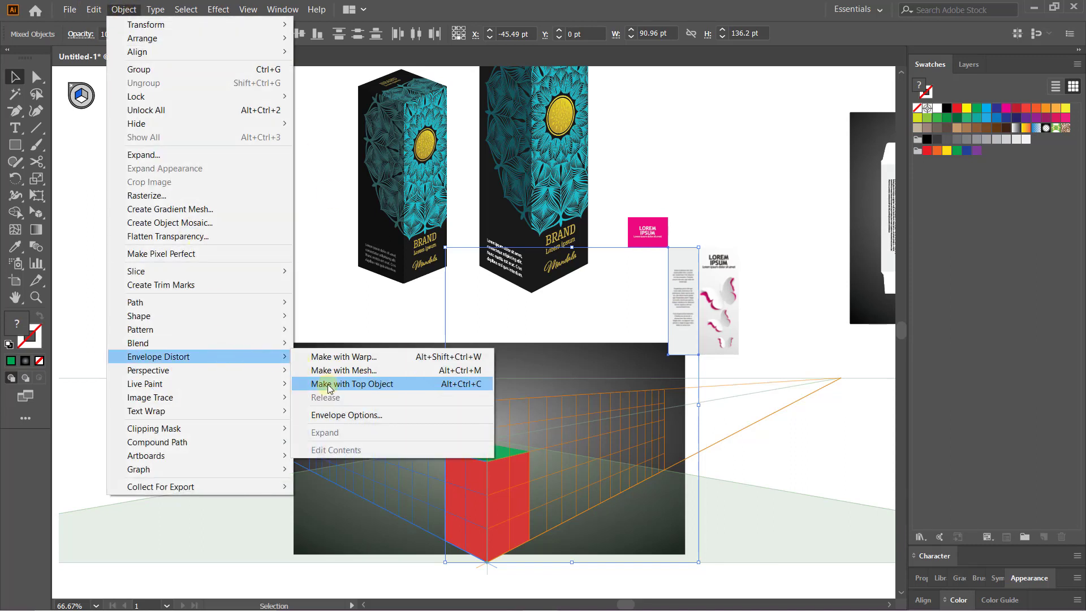
left_click(472, 385)
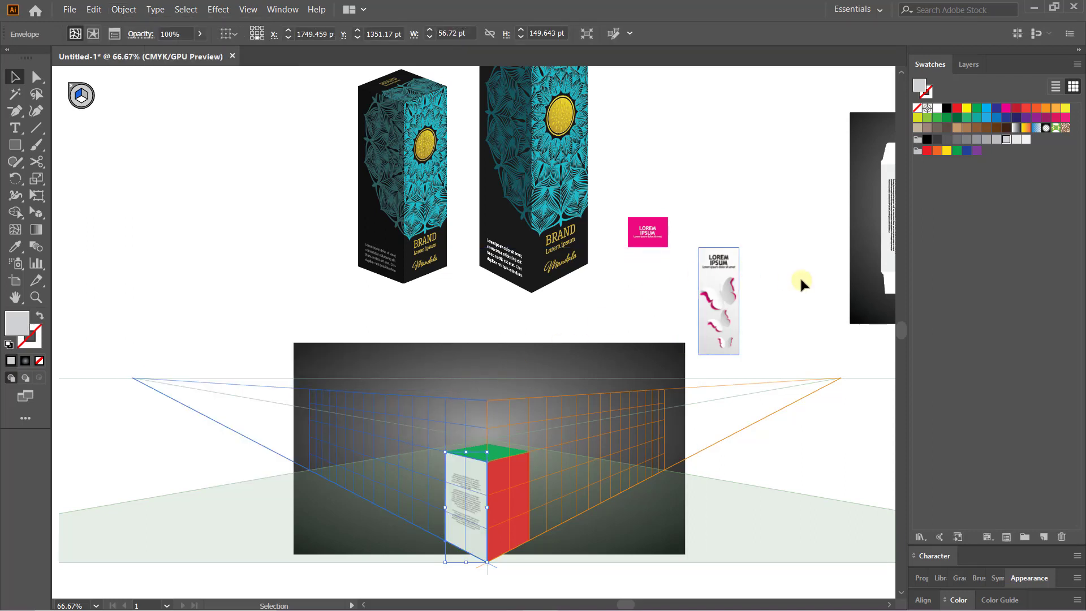
Wrap the LOREM IPSUM label onto the red right face and the pink label onto the green top
left_click(501, 477)
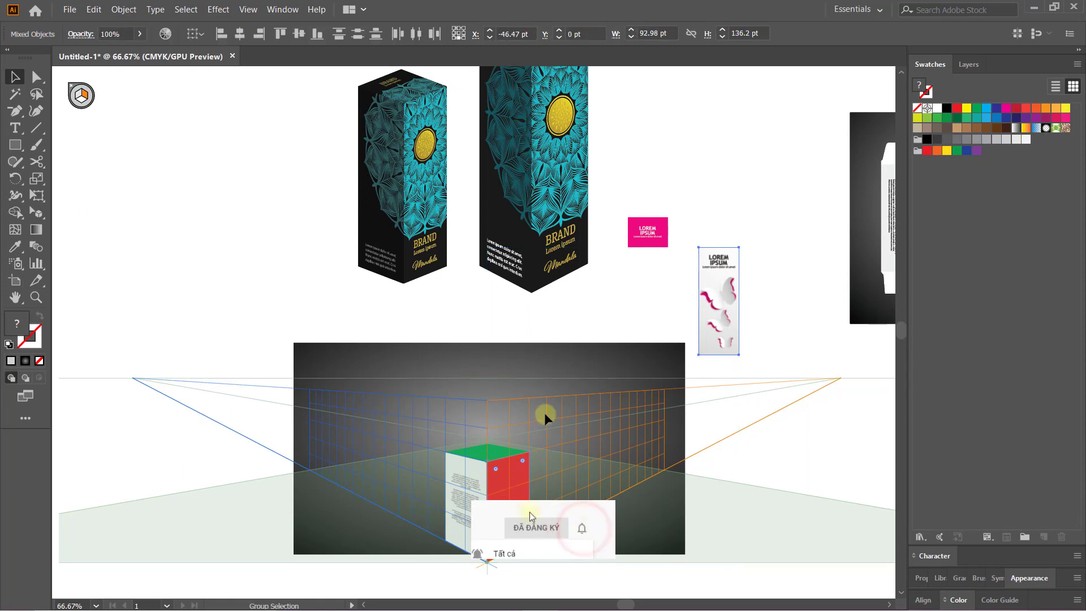
key("ctrl+alt+c")
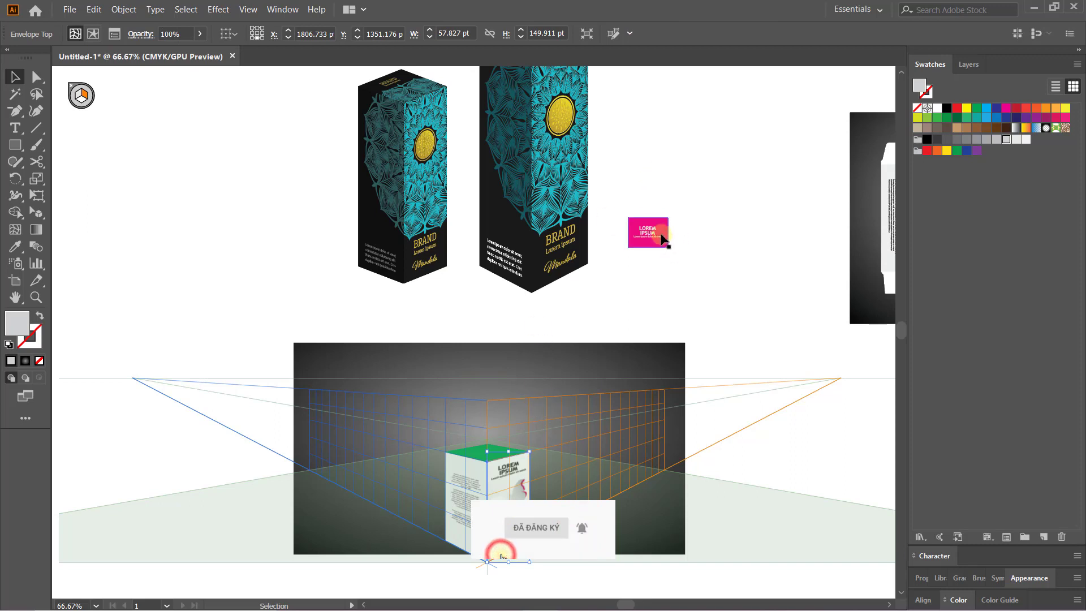
left_click(656, 234)
left_click(491, 453, "shift")
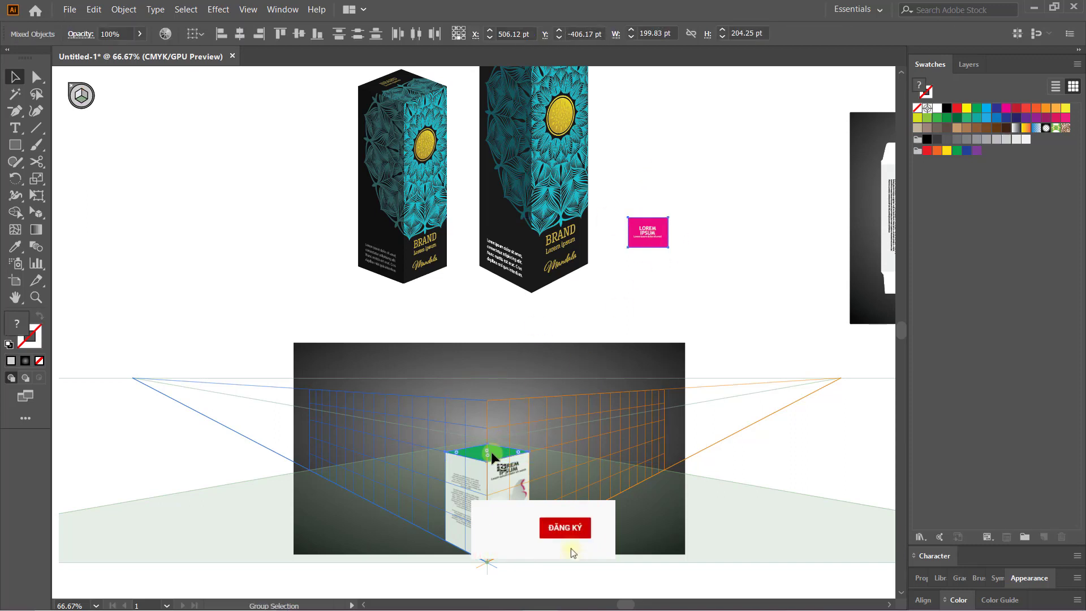
key("ctrl+alt+c")
left_click(609, 446)
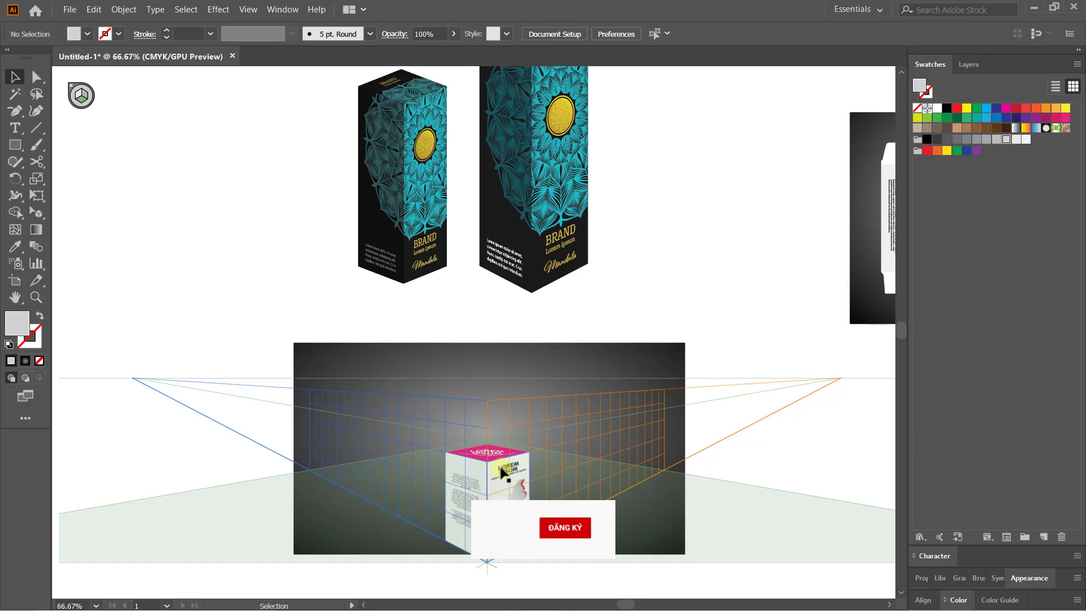
left_click_drag(545, 274, 520, 421)
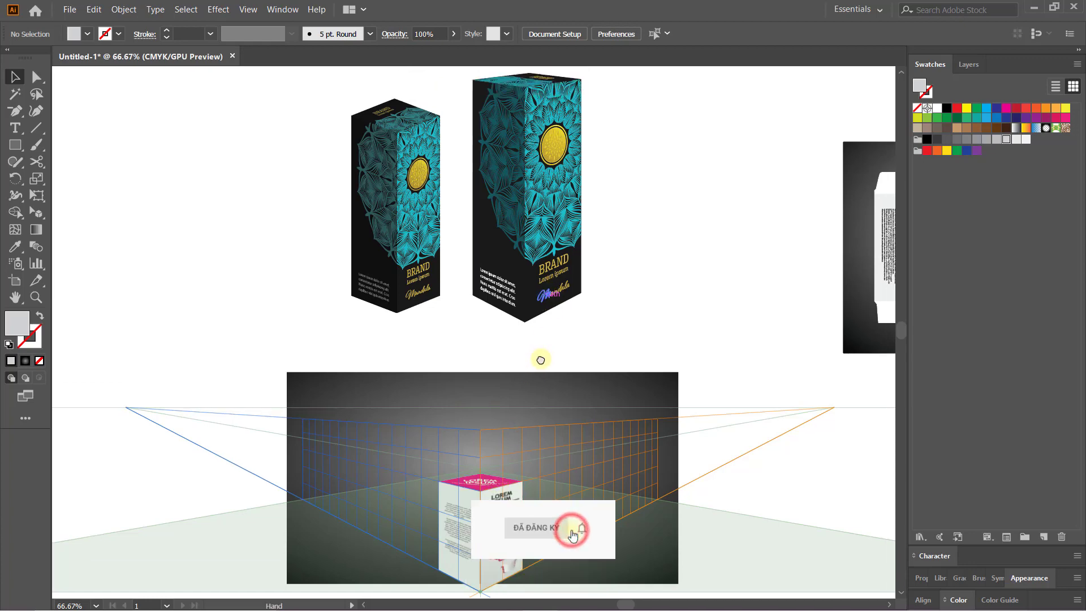
left_click_drag(466, 444, 475, 417)
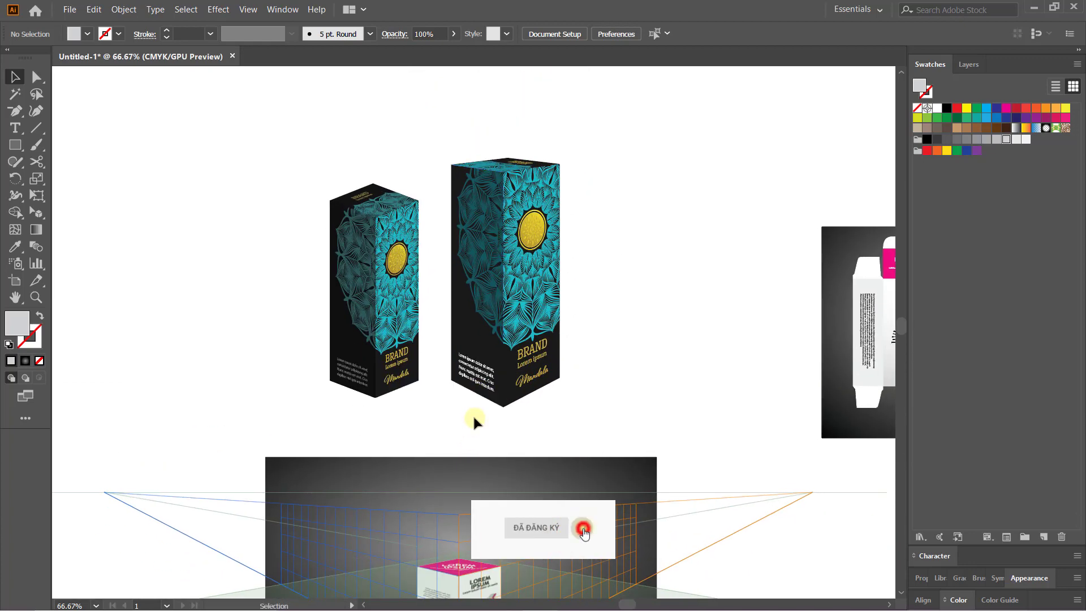
left_click_drag(595, 303, 598, 276)
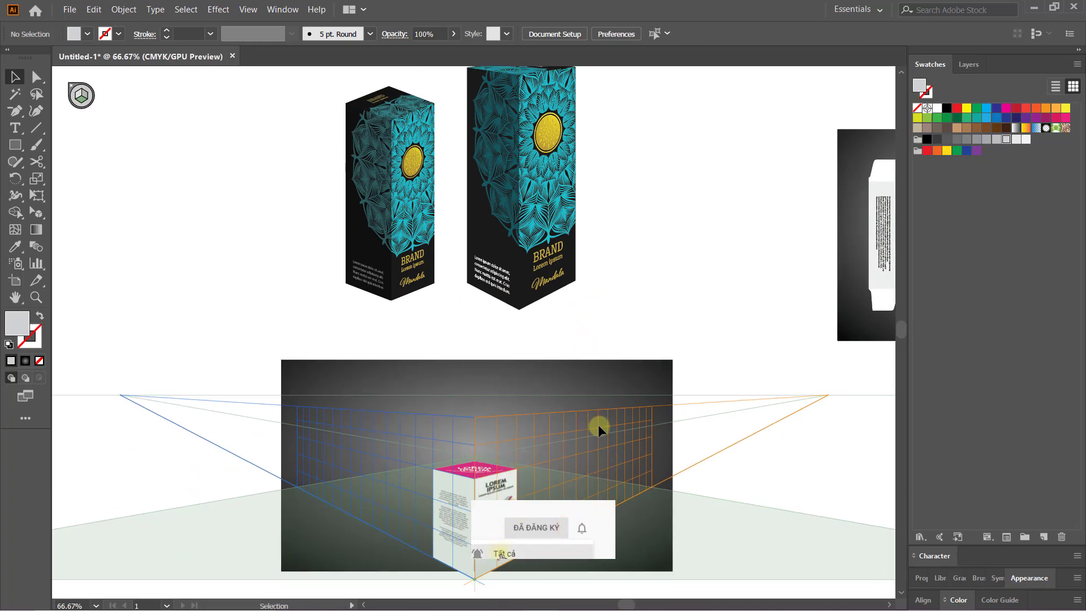
key("ctrl+minus")
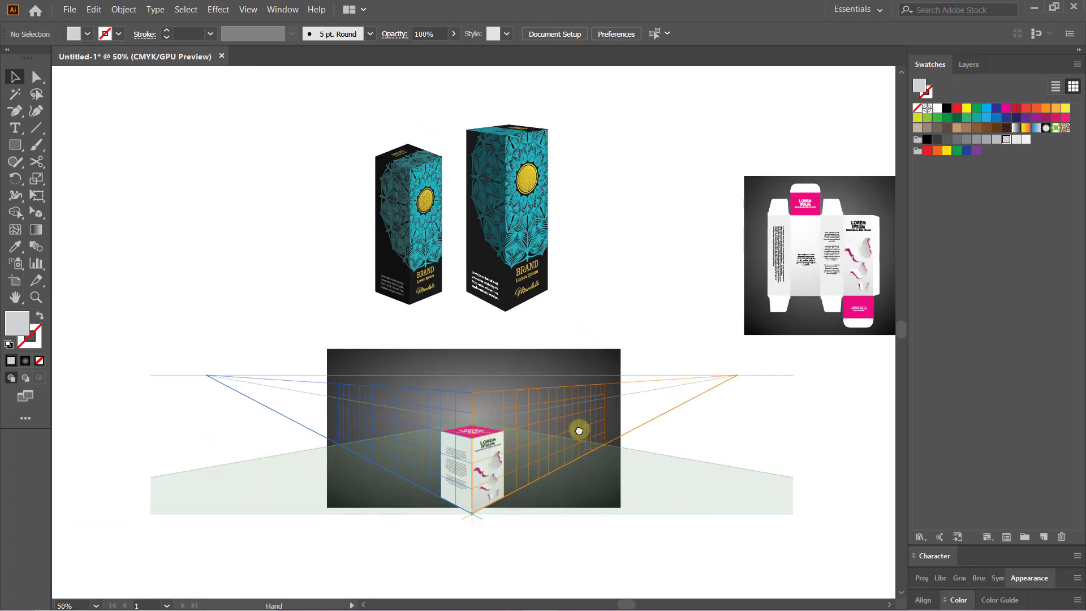
left_click_drag(579, 431, 552, 394)
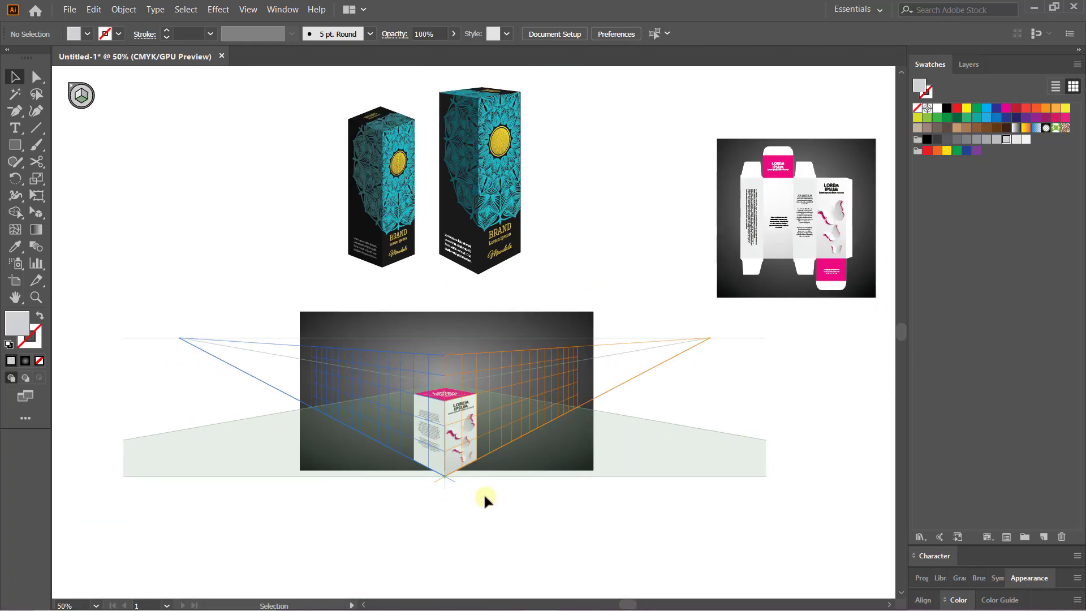